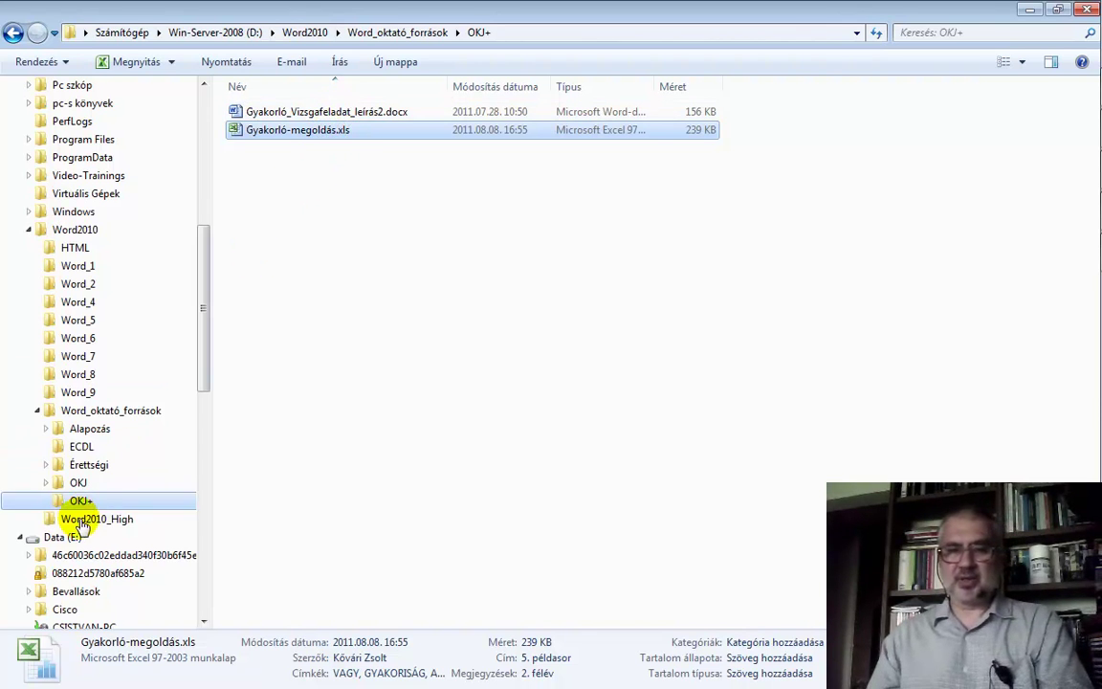
Minimize the OKJ+ folder window to reveal the Word task description
click(1029, 13)
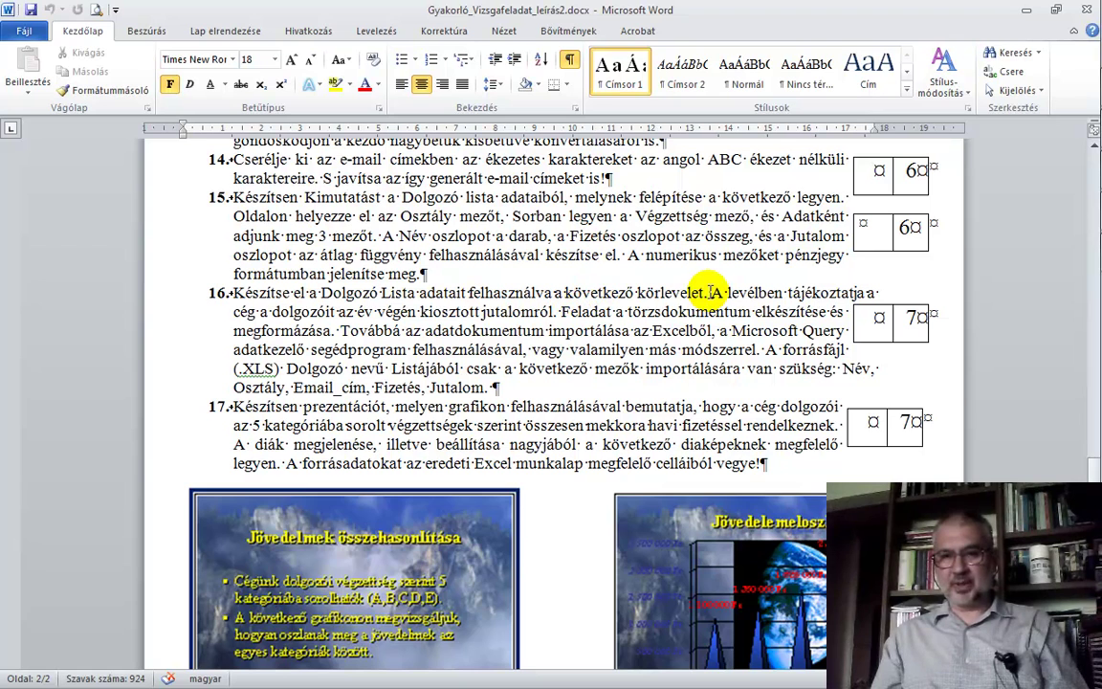
Switch to the Excel workbook Gyakorló-megoldás.xls from the taskbar
mouse_move(1096, 144)
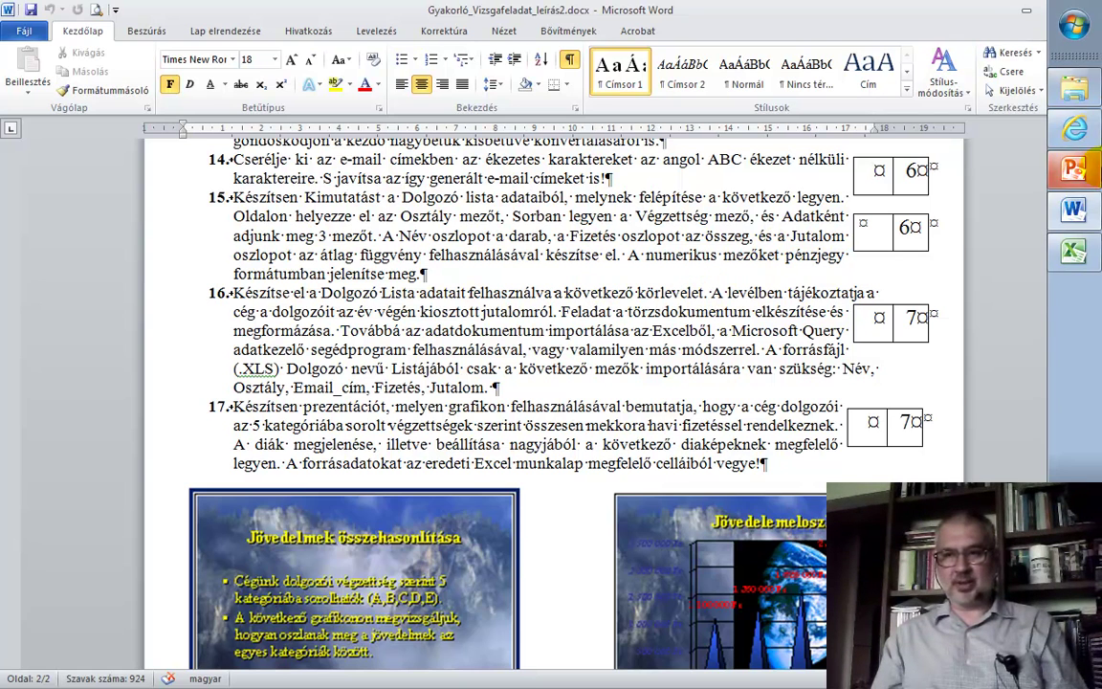
click(1074, 251)
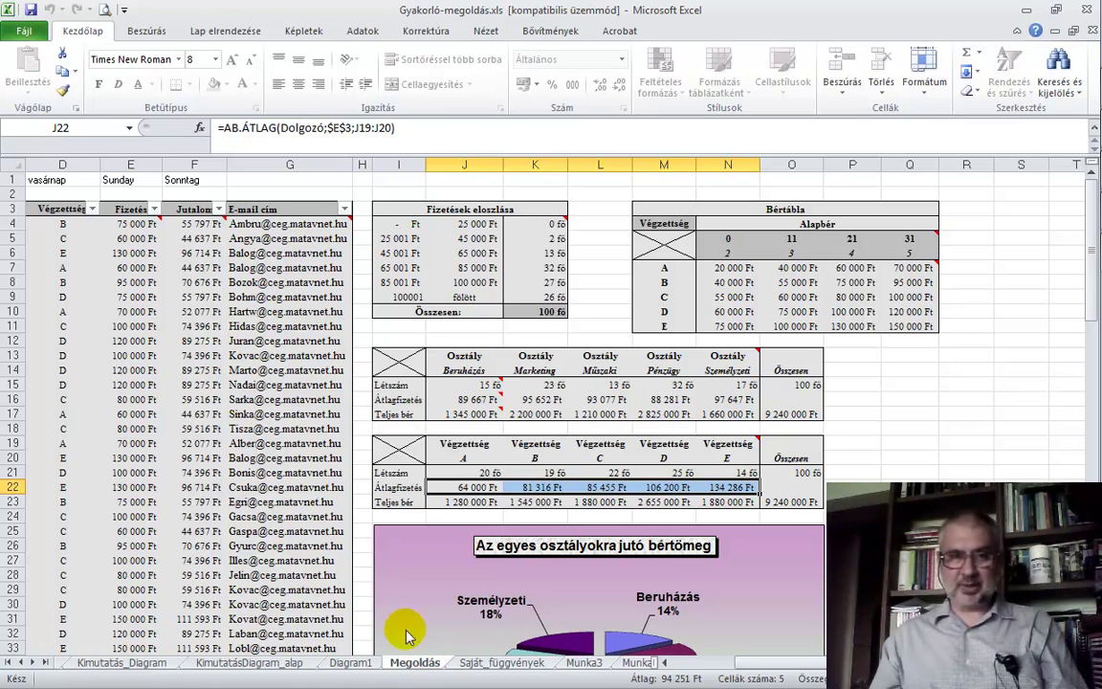
Select the Dolgozó range, check the e-mail formula in G11, then minimize Excel
click(129, 129)
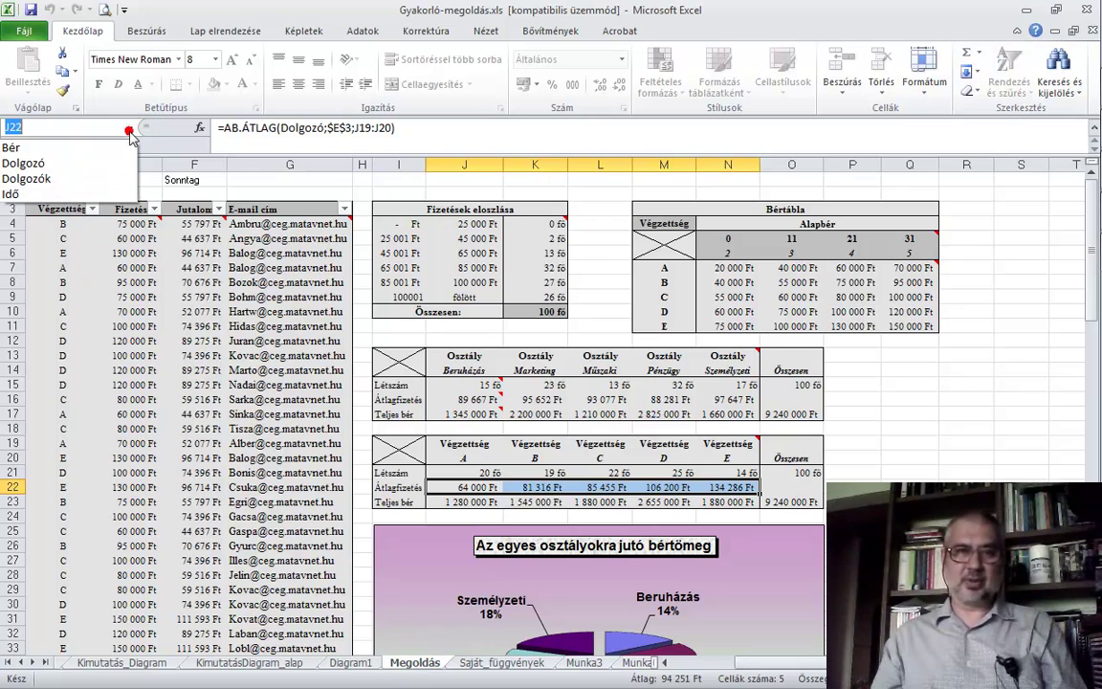
click(92, 169)
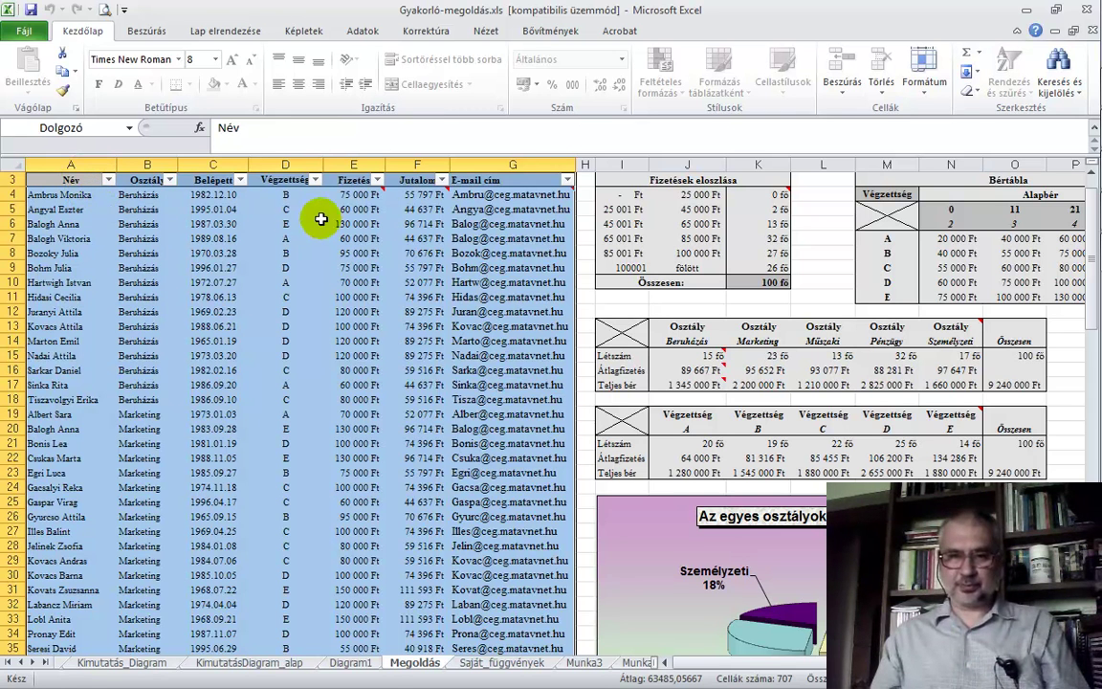
click(530, 303)
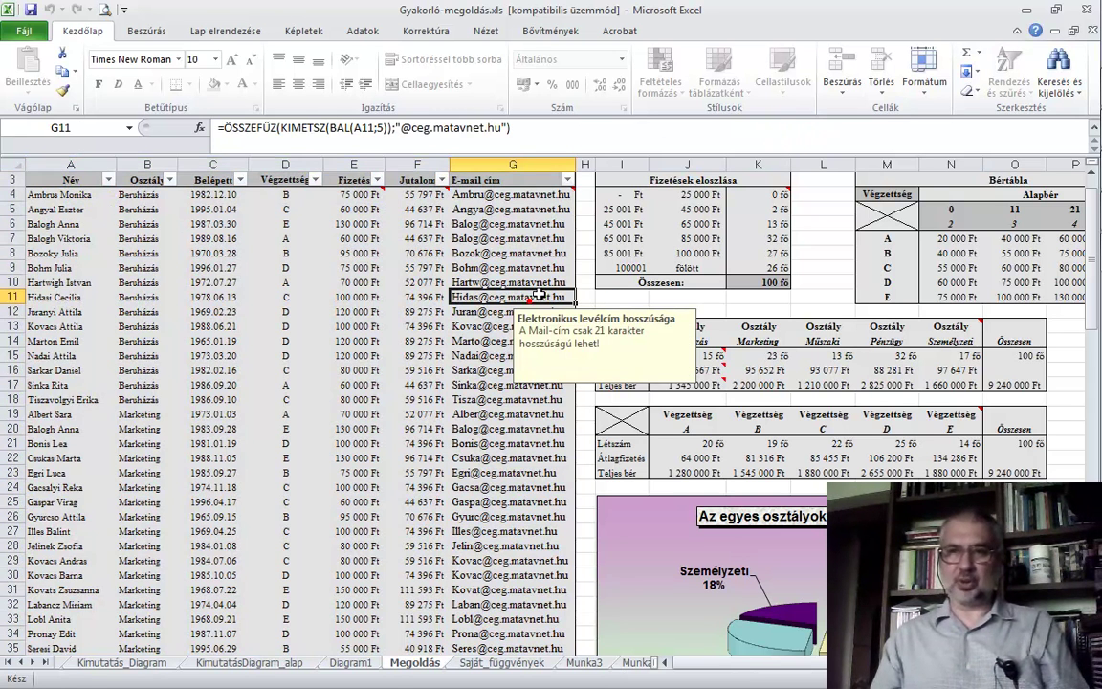
click(1025, 13)
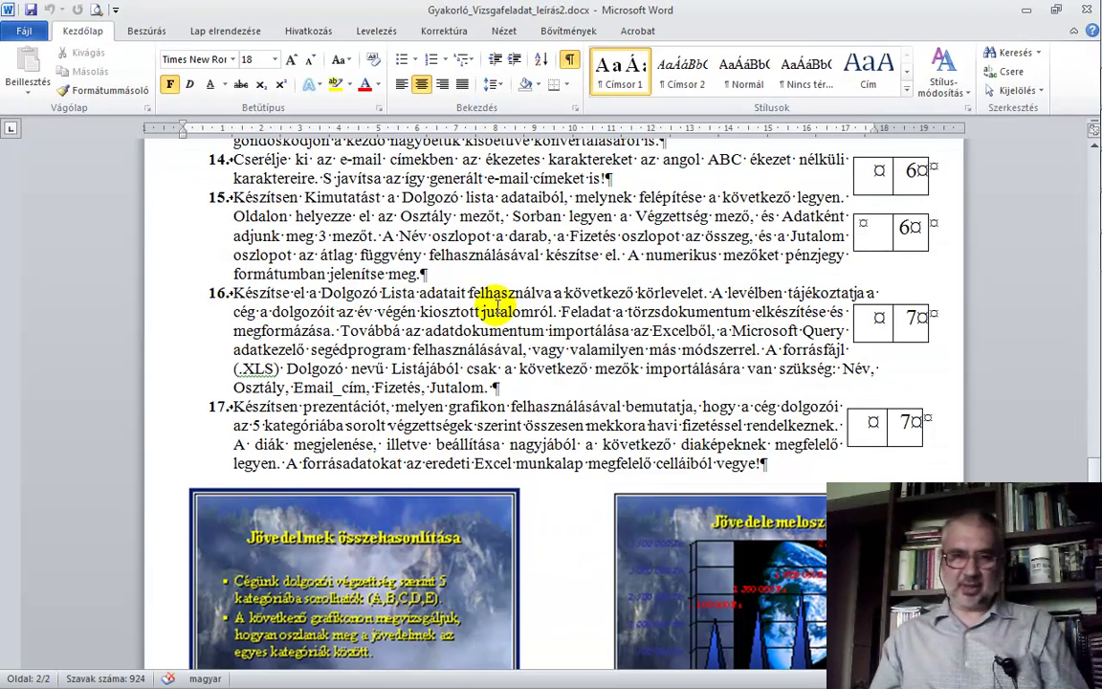
Restore the missing space in 'az év' in task 16, then minimize and restore Word
click(353, 312)
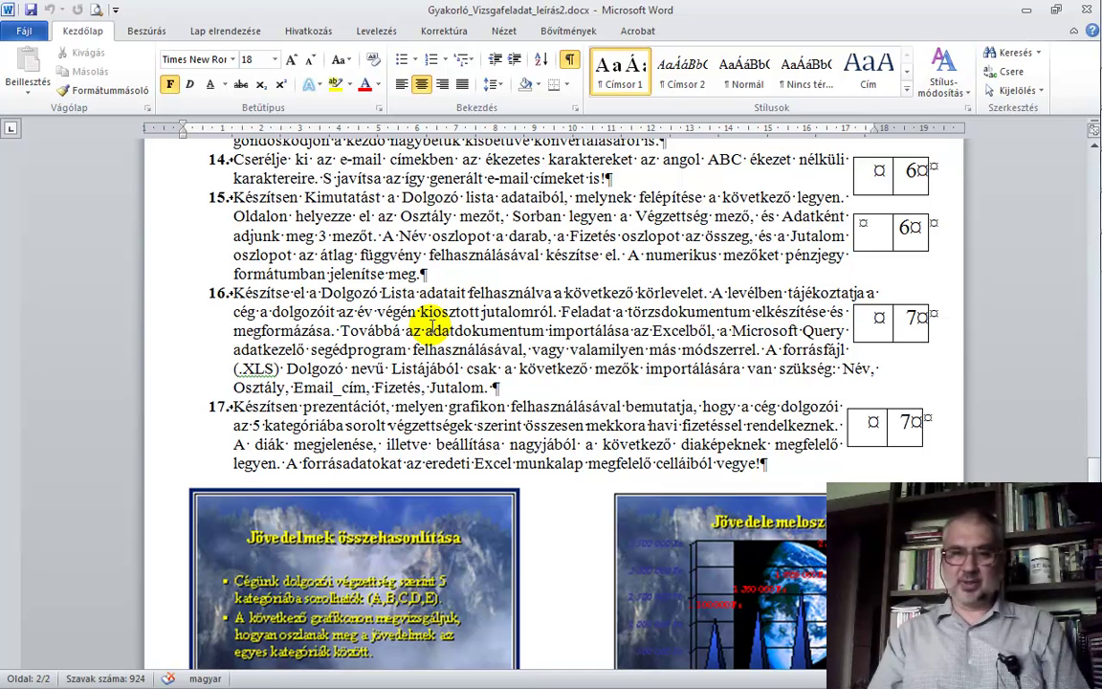
mouse_move(1076, 225)
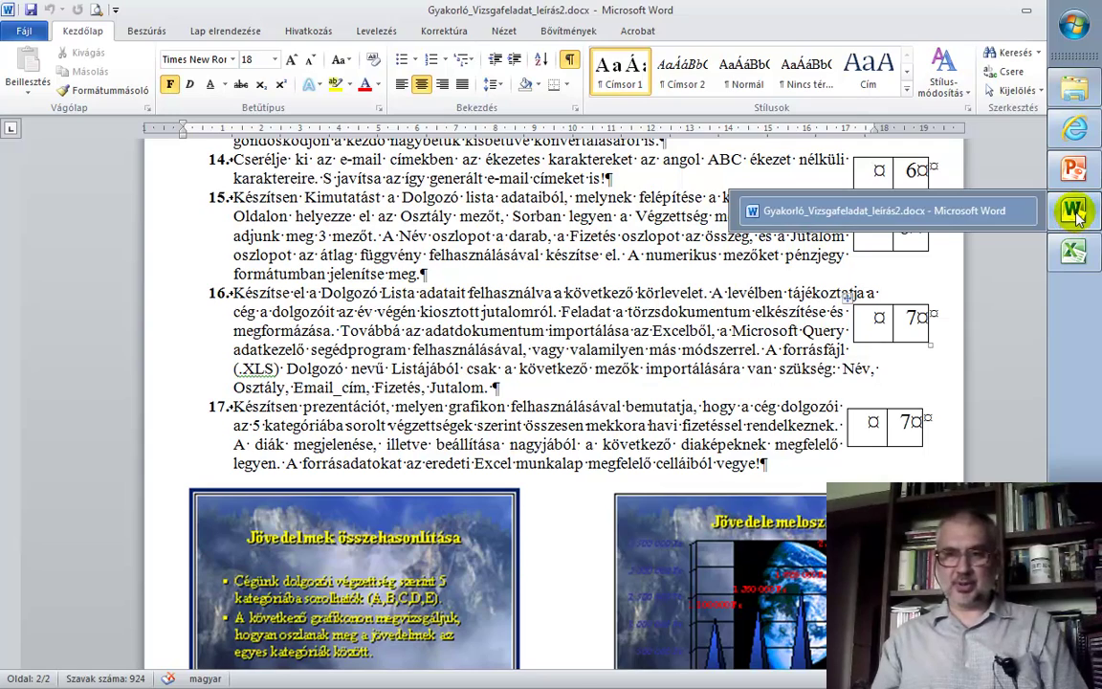
click(1077, 217)
click(1077, 217)
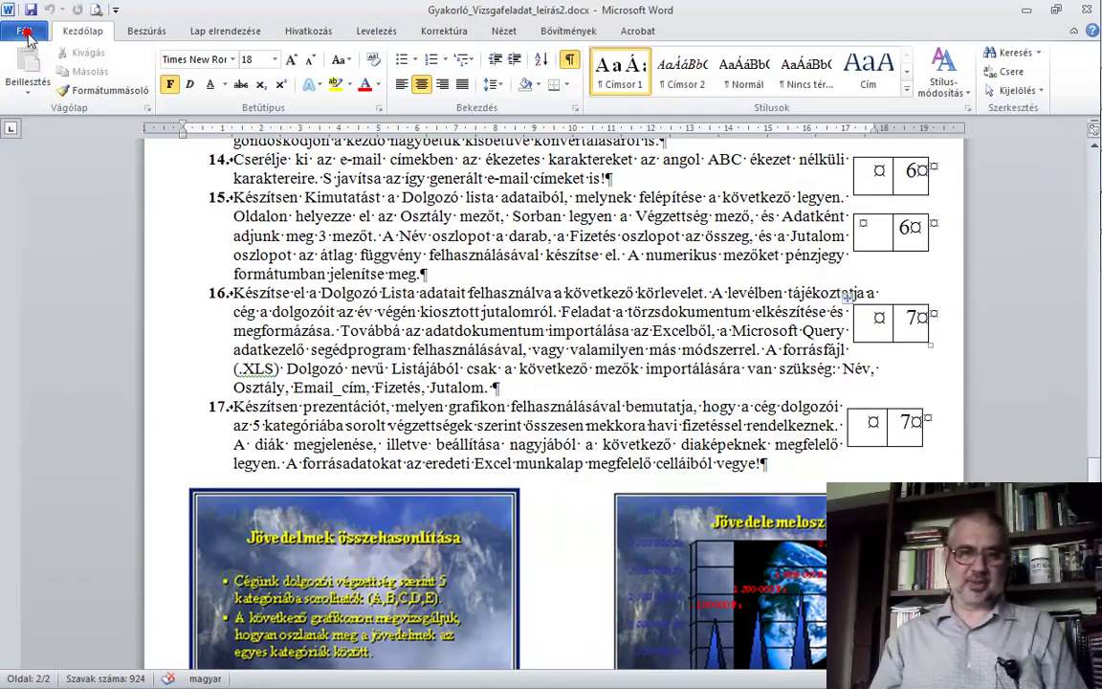
Create a new blank document, Dokumentum1
click(26, 34)
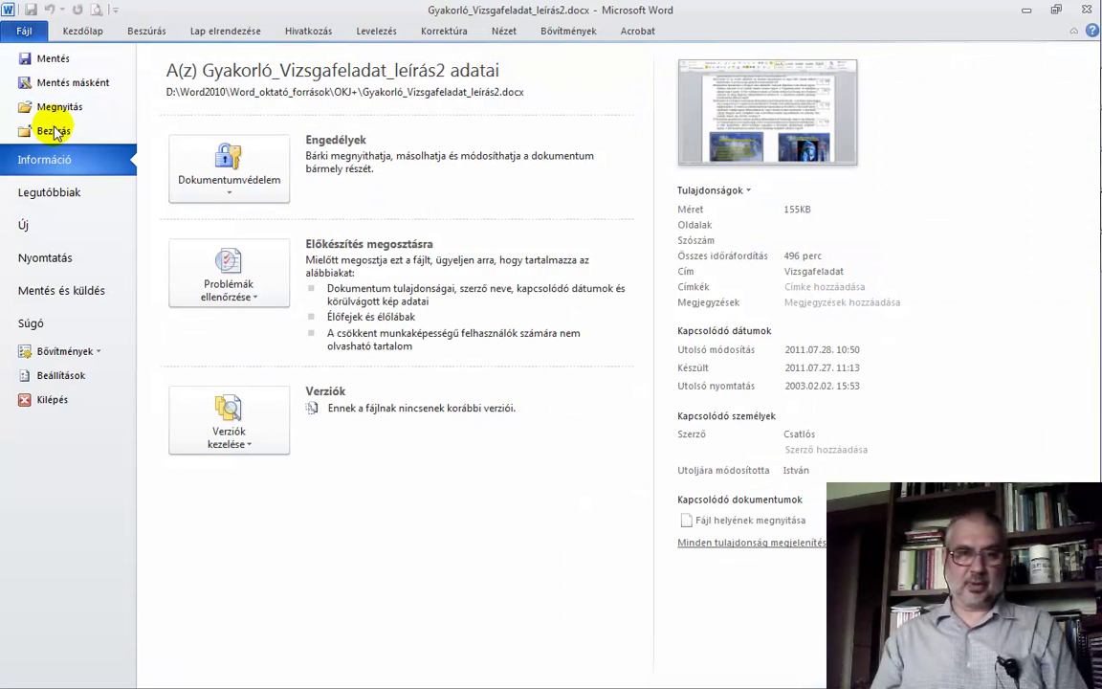
click(44, 228)
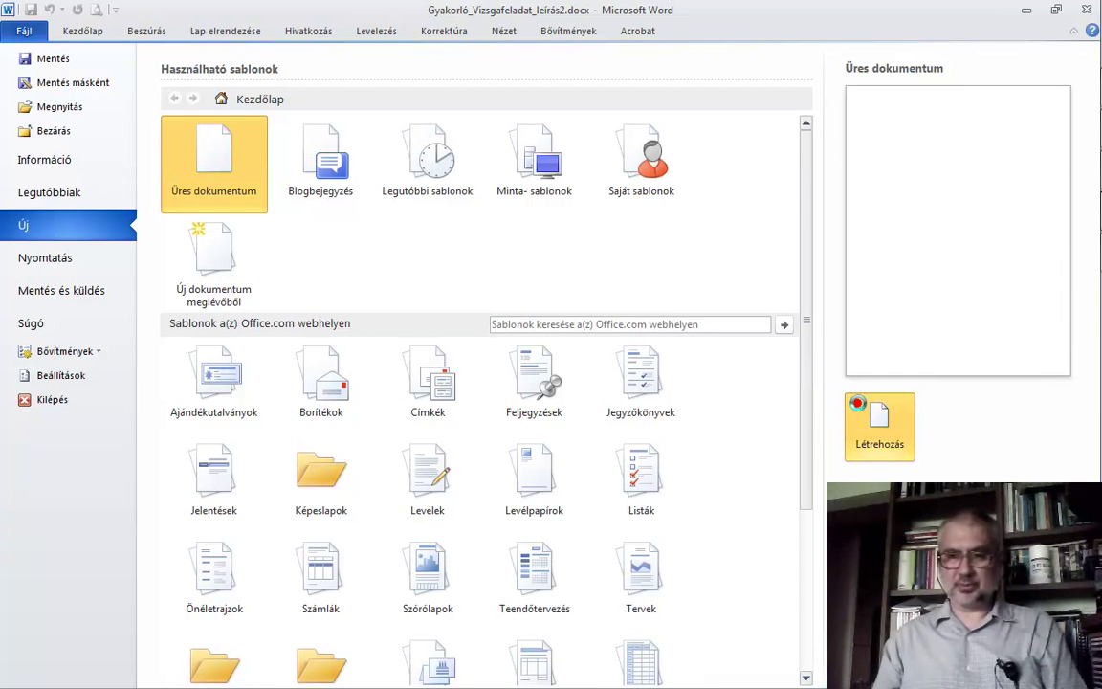
click(860, 410)
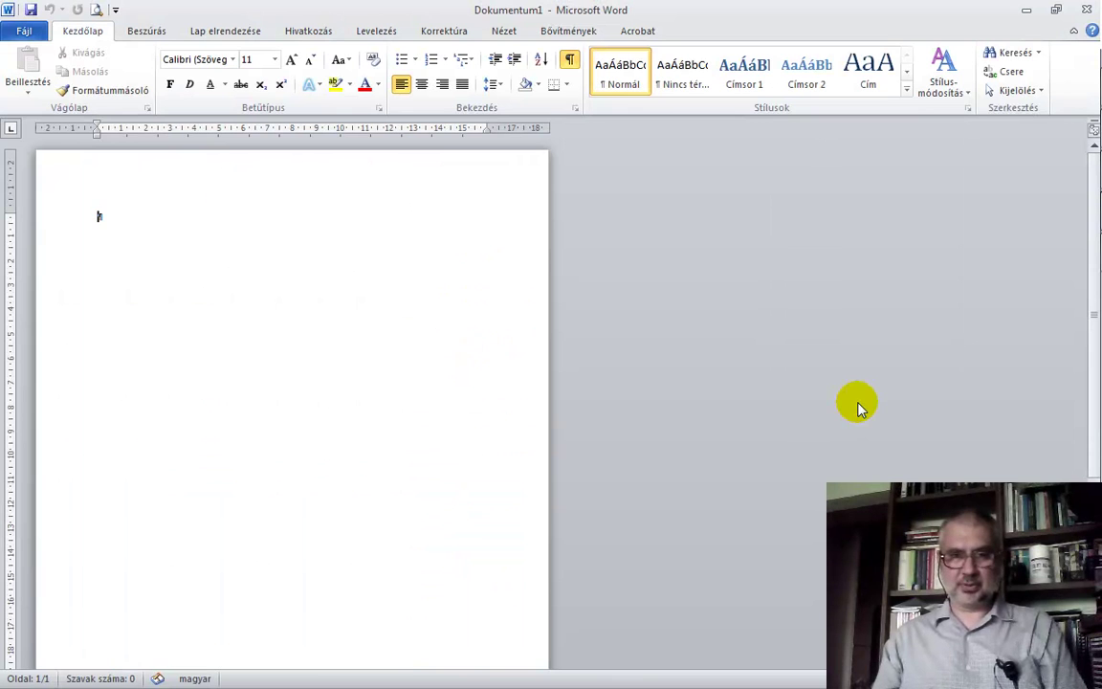
Restore down the Dokumentum1 window and position it over the task description
click(1052, 11)
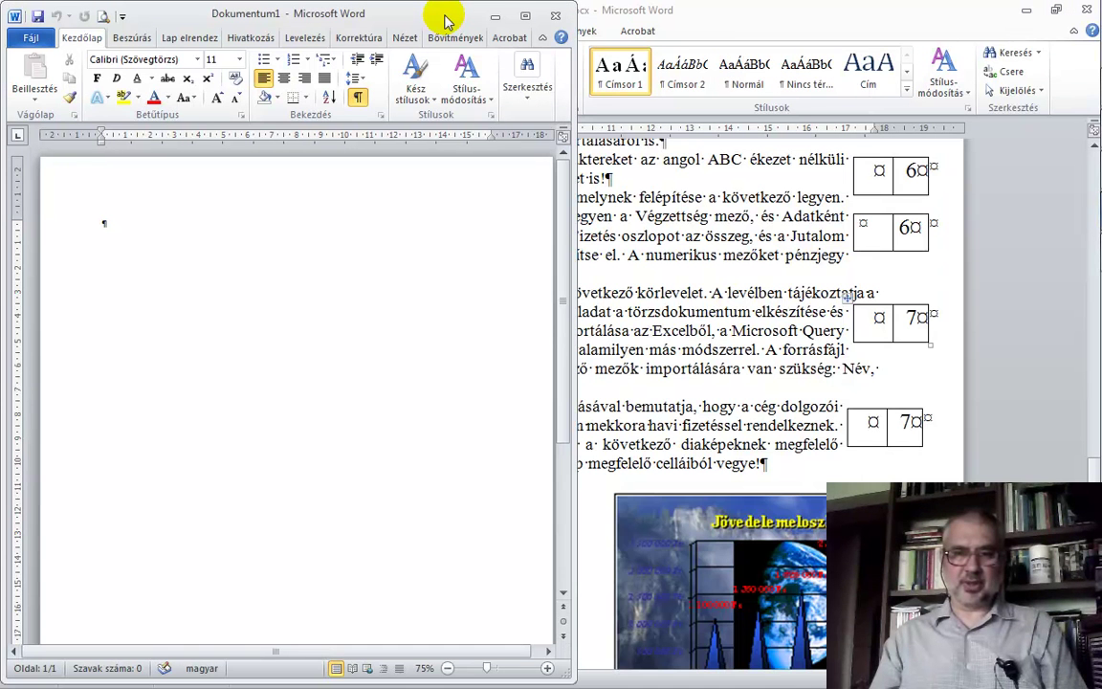
drag(450, 17, 952, 13)
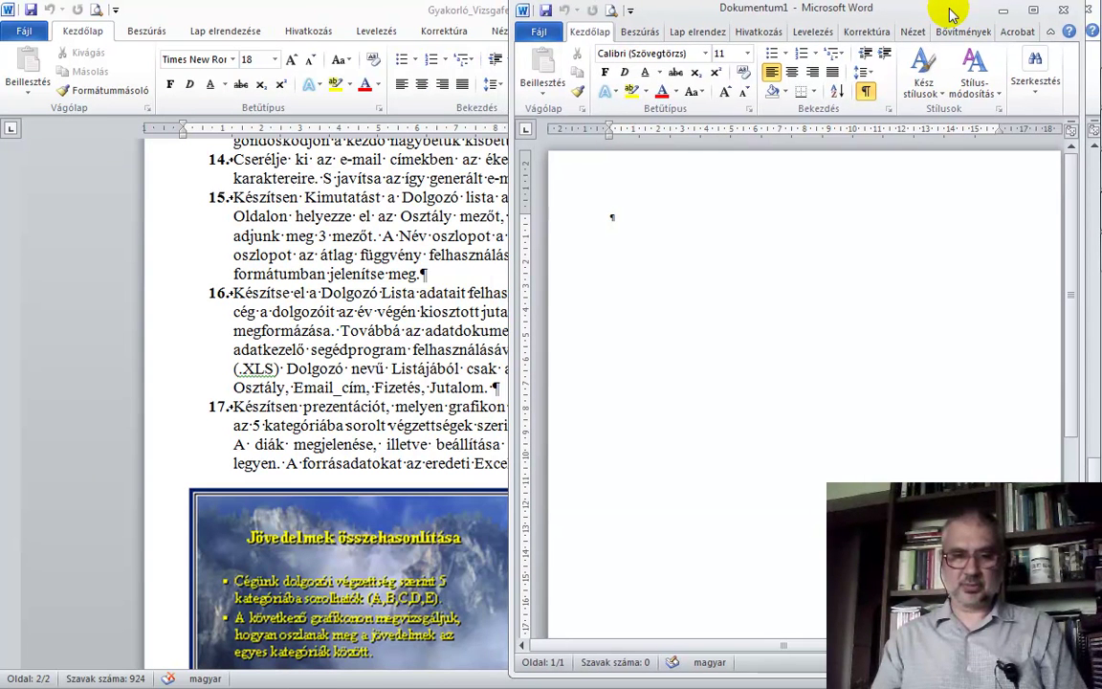
drag(952, 13, 942, 15)
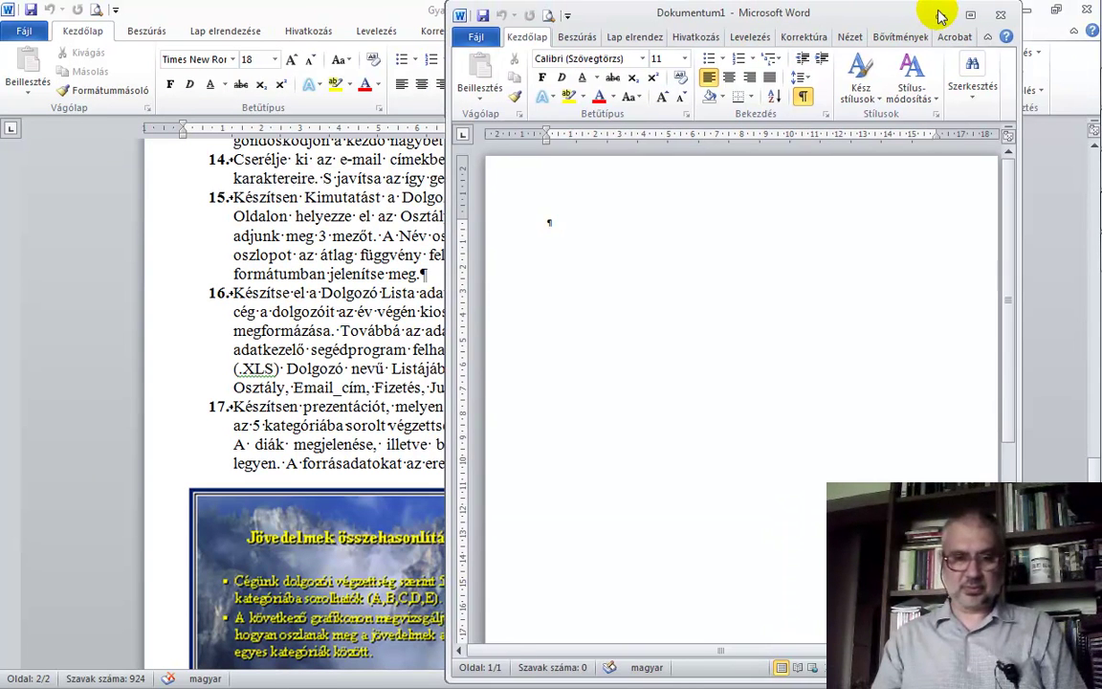
mouse_move(943, 16)
mouse_down()
mouse_move(959, 13)
mouse_move(874, 96)
mouse_up()
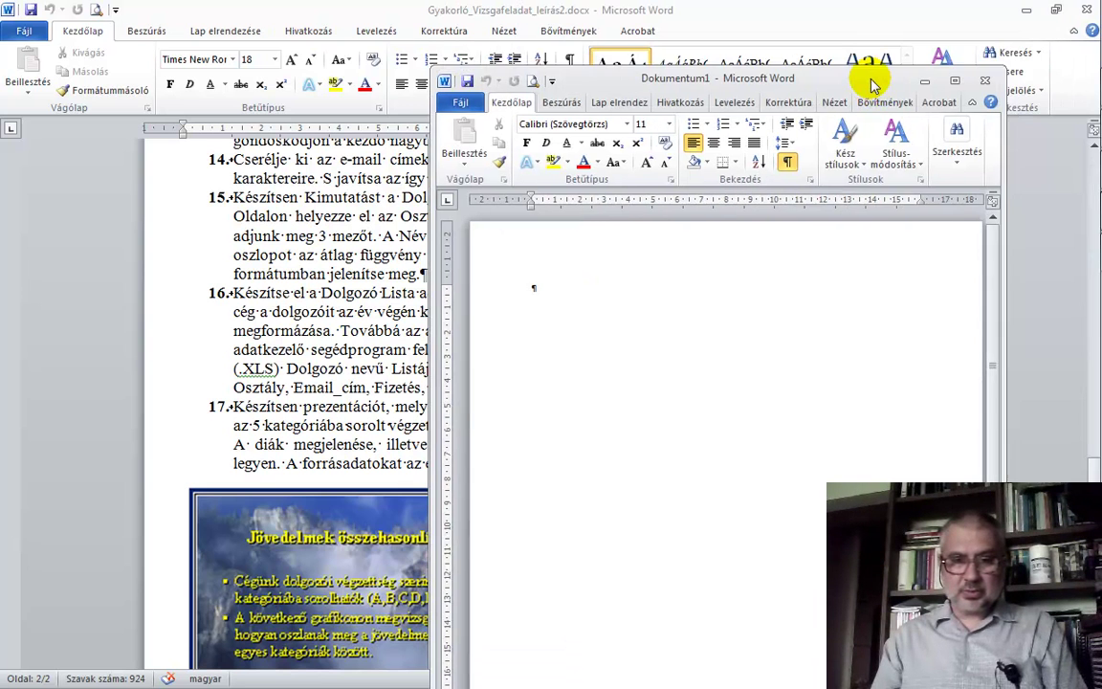
mouse_move(874, 95)
mouse_down()
mouse_move(654, 475)
mouse_move(555, 601)
mouse_move(808, 357)
mouse_move(981, 34)
mouse_move(965, 27)
mouse_up()
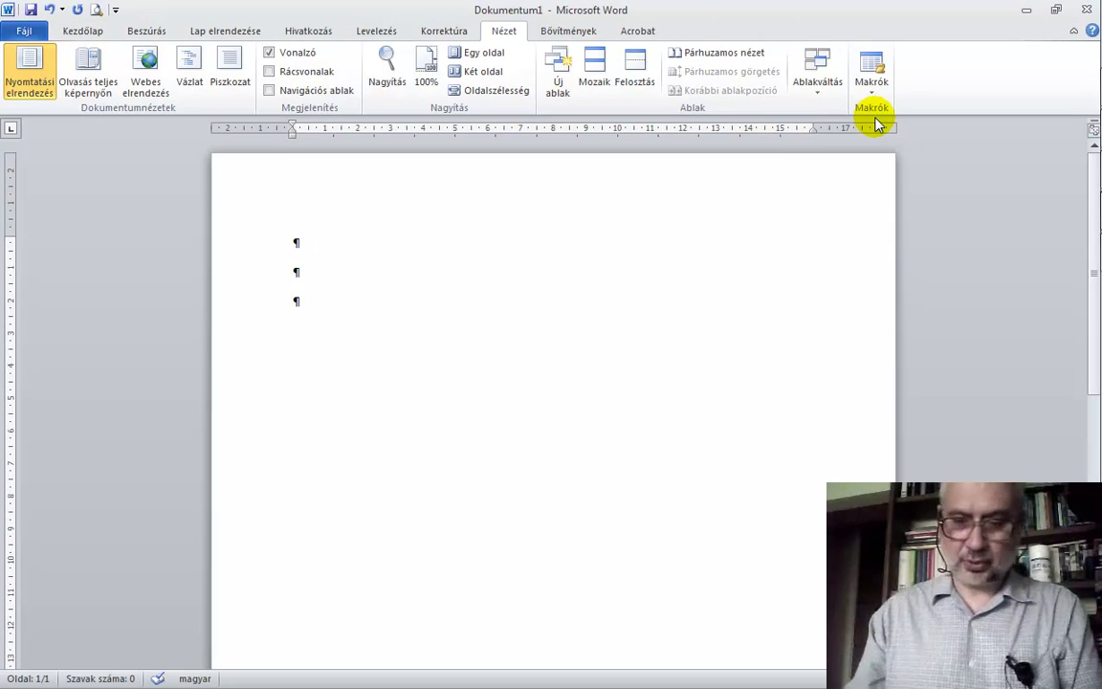
Type the greeting 'Kedves !' and the year-end bonus sentence ending 'részesültél:'
text(Kedves)
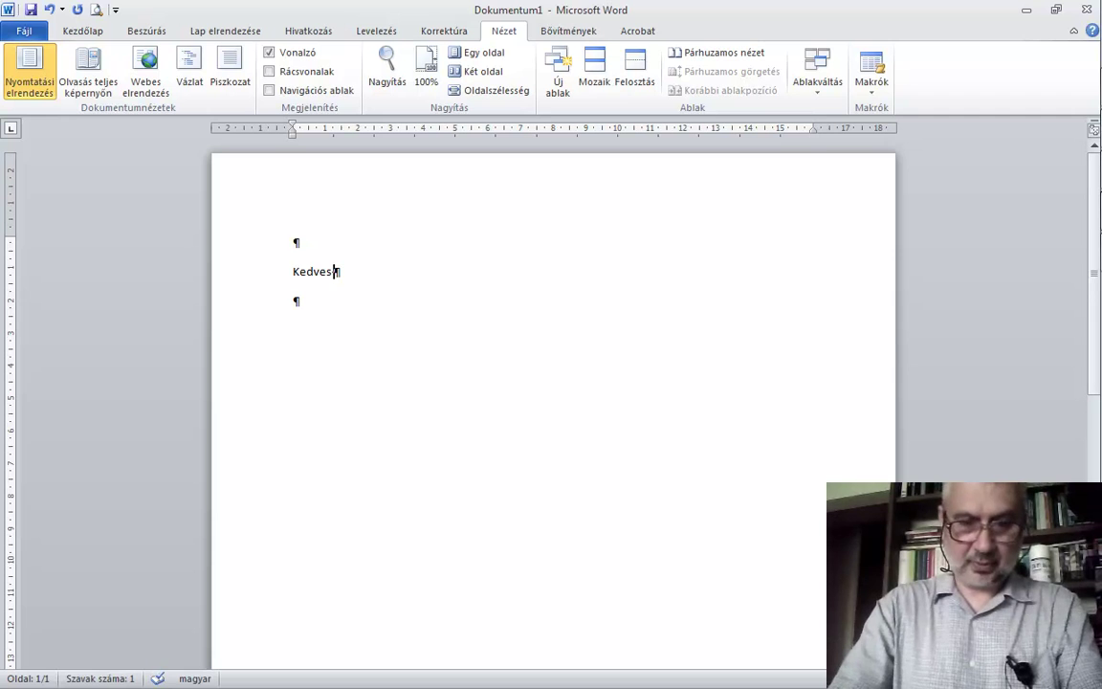
key(Return)
text(Szeretnélek tá)
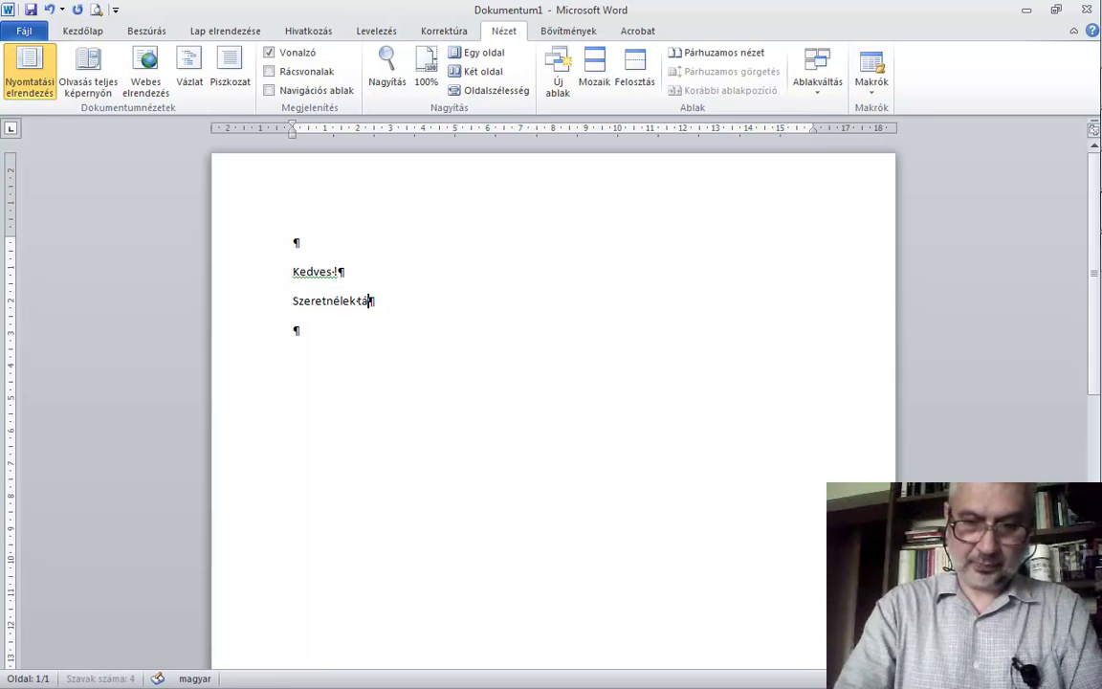
text(jé)
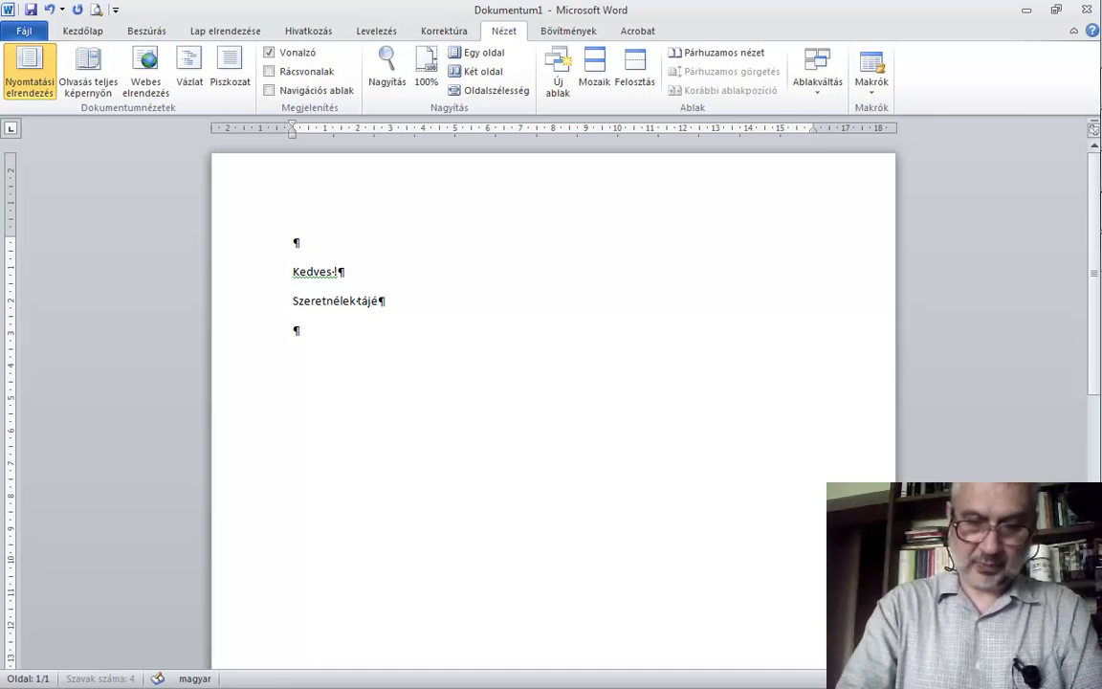
text(koztatni arr)
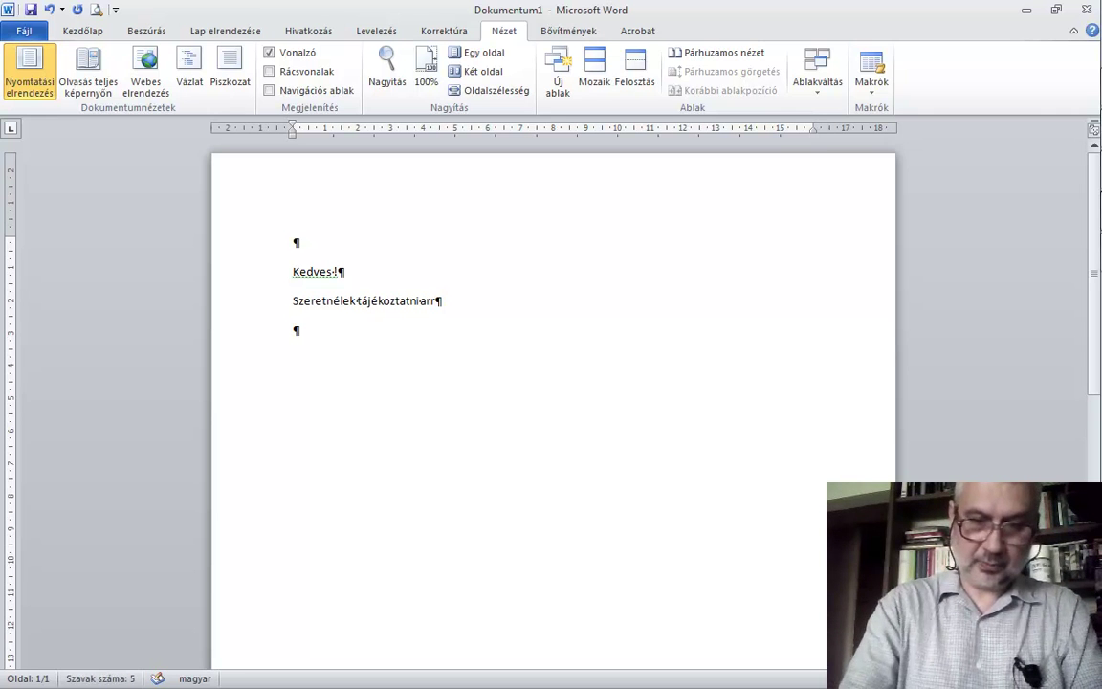
text(ól, hogy ennek)
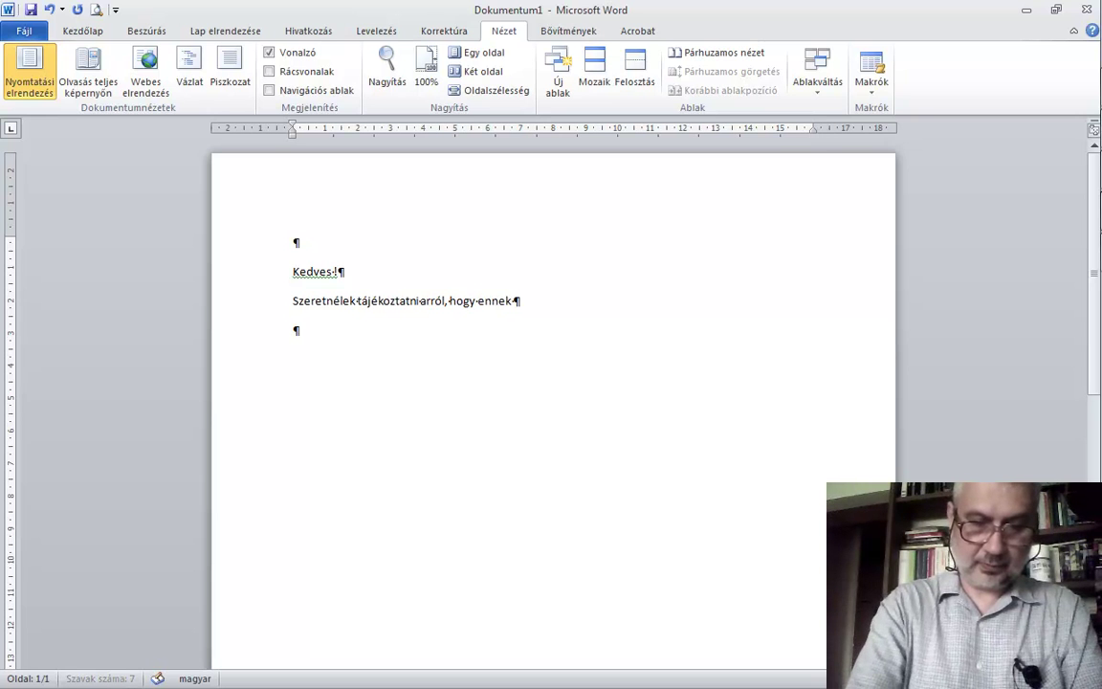
text( az üzleti)
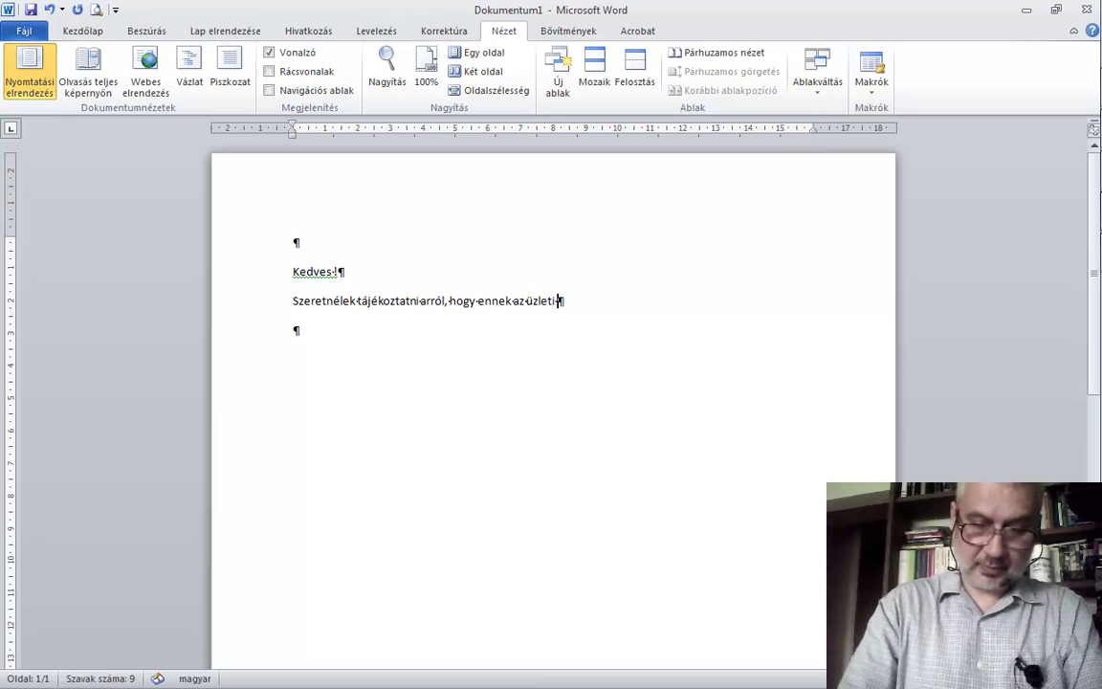
text(nek a végén a)
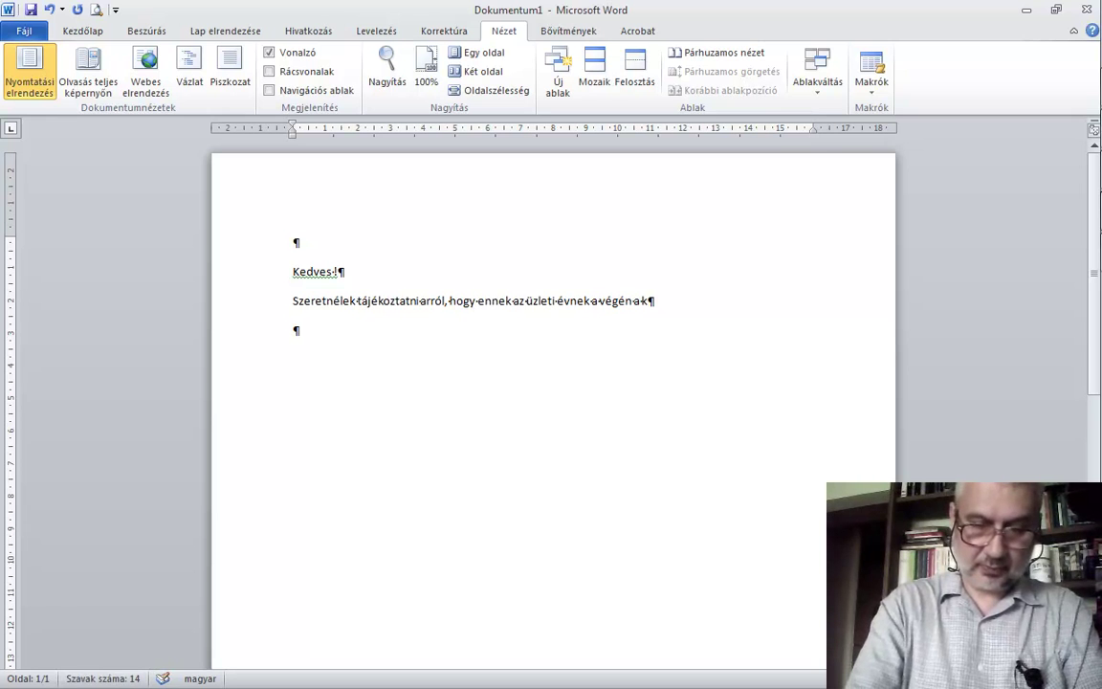
text(kező összegű jutalom)
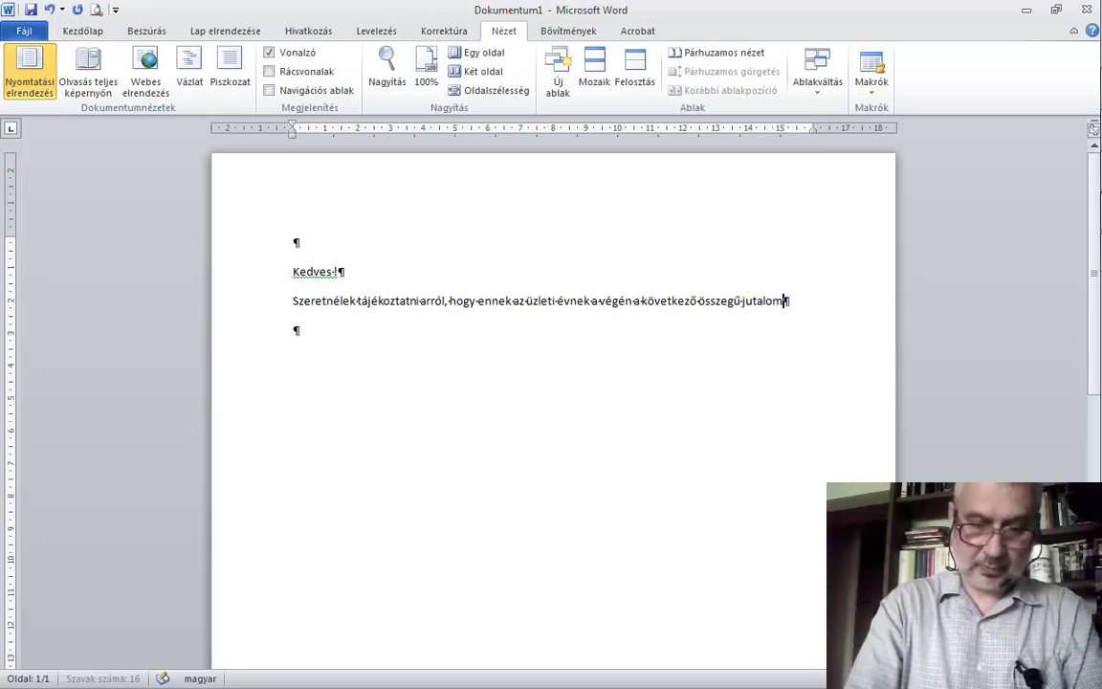
text(ban részesültél:)
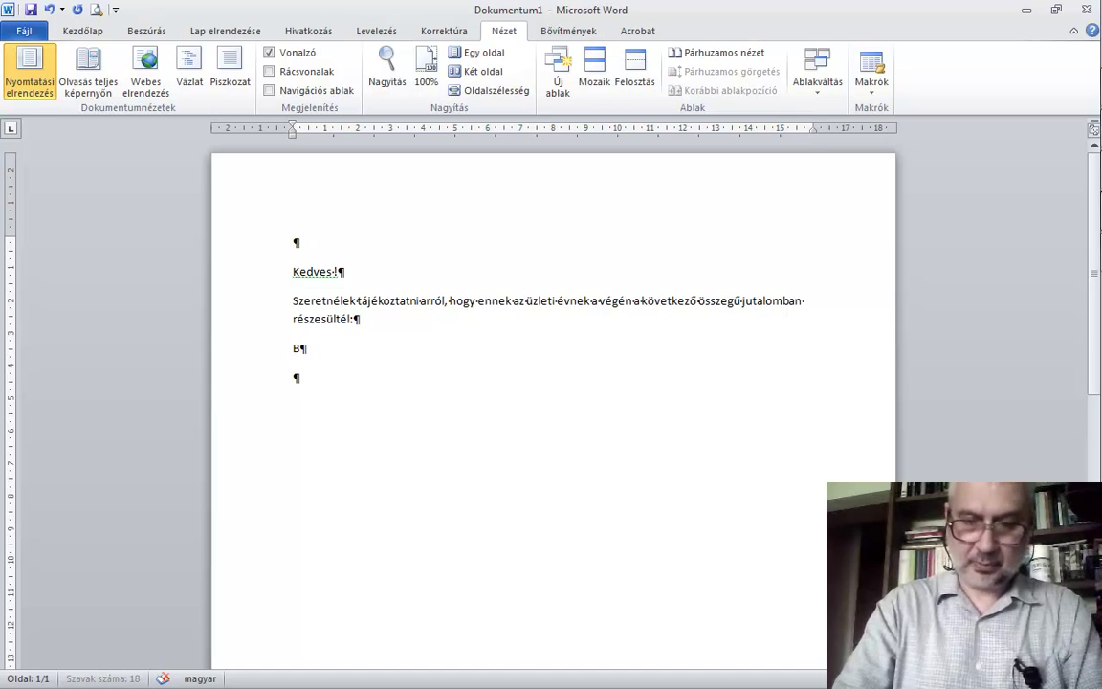
Insert the date in 2011.08.08. format after 'Bp.' and select the letter text
text(.)
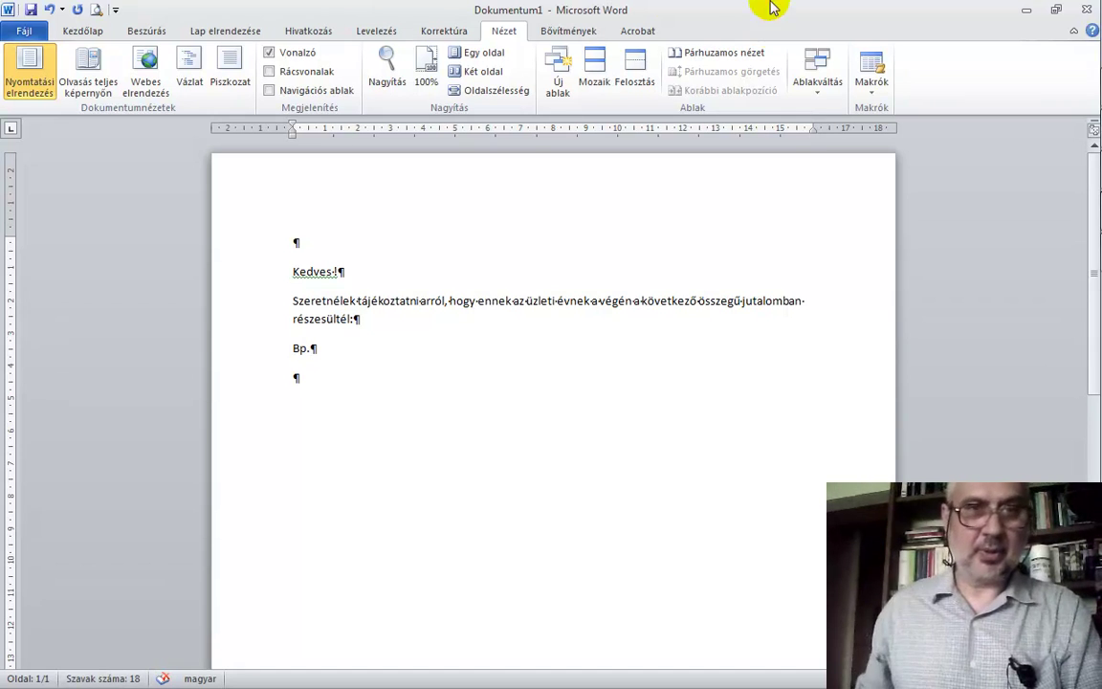
click(149, 38)
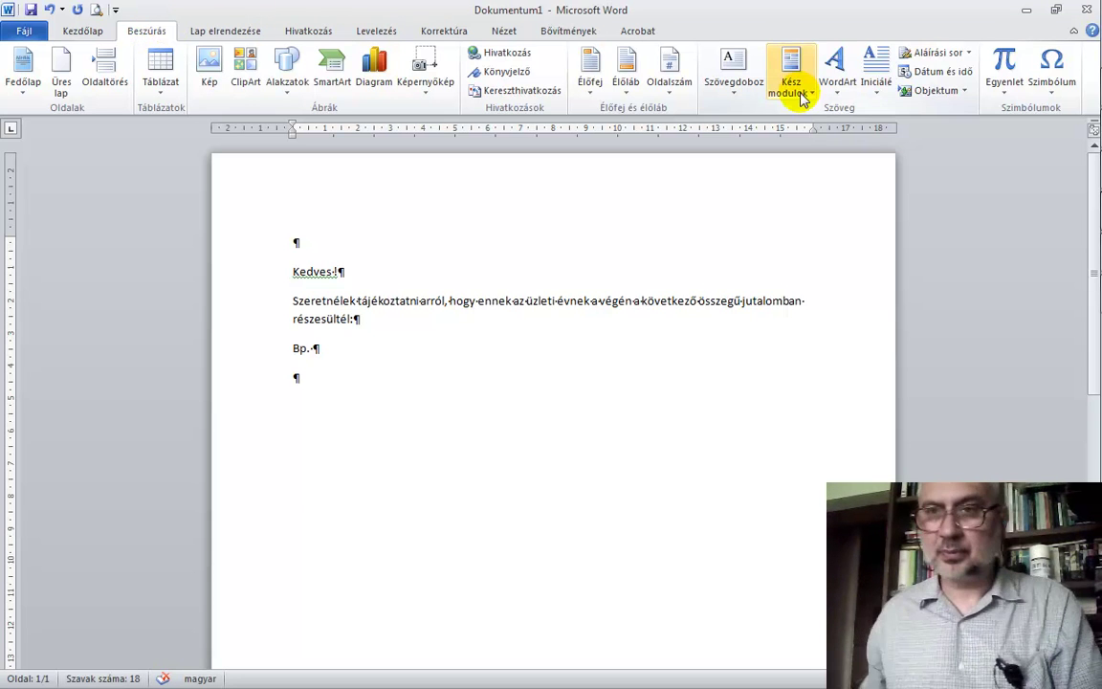
click(928, 72)
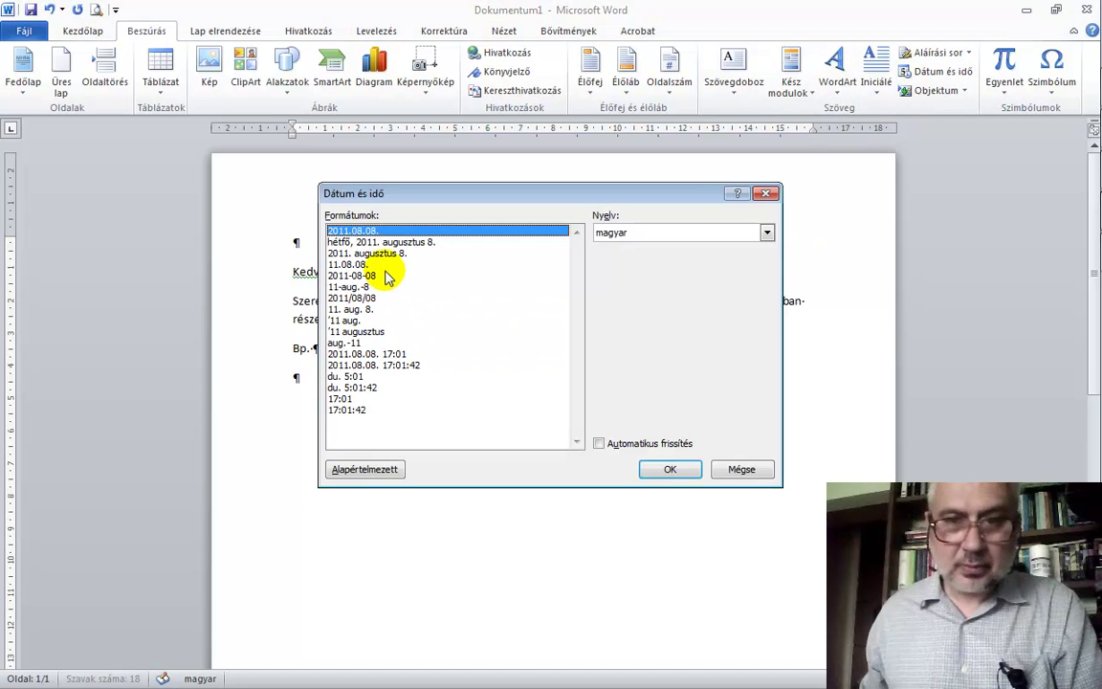
click(672, 470)
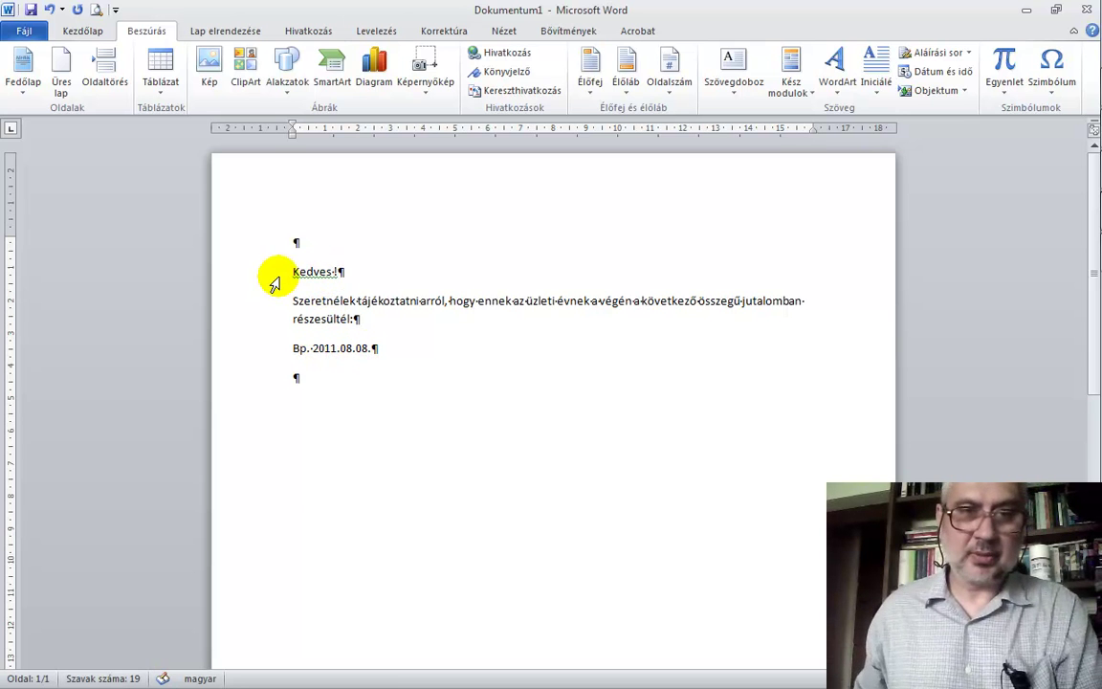
drag(274, 277, 291, 350)
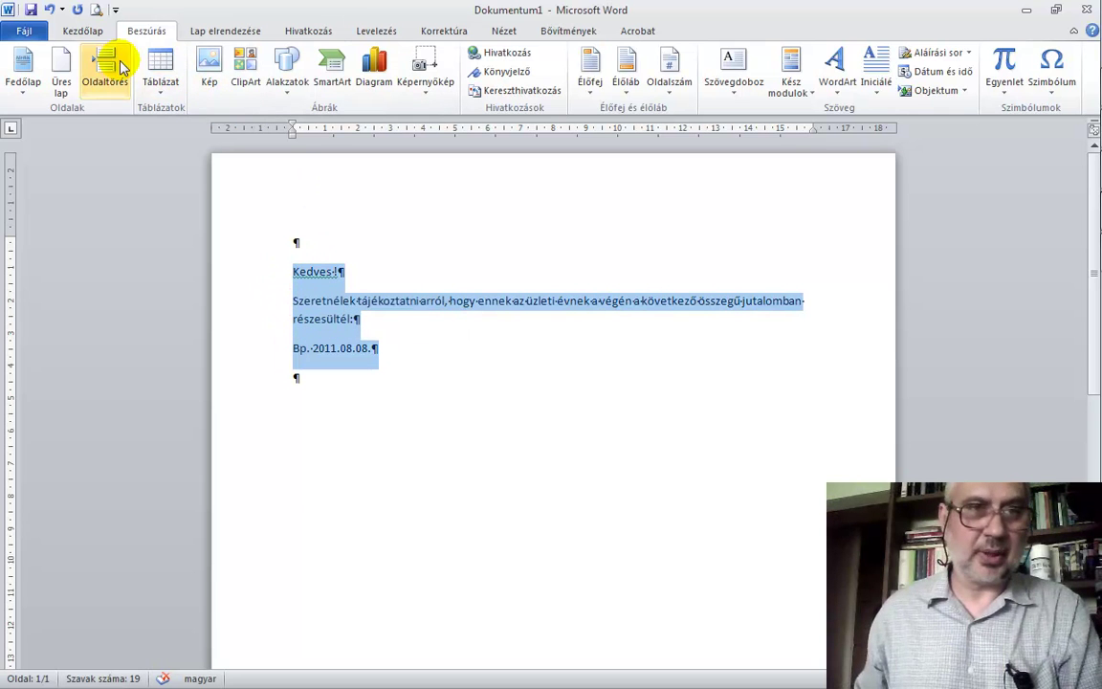
Make the selected letter text bold Adobe Caslon at 14 pt
click(96, 33)
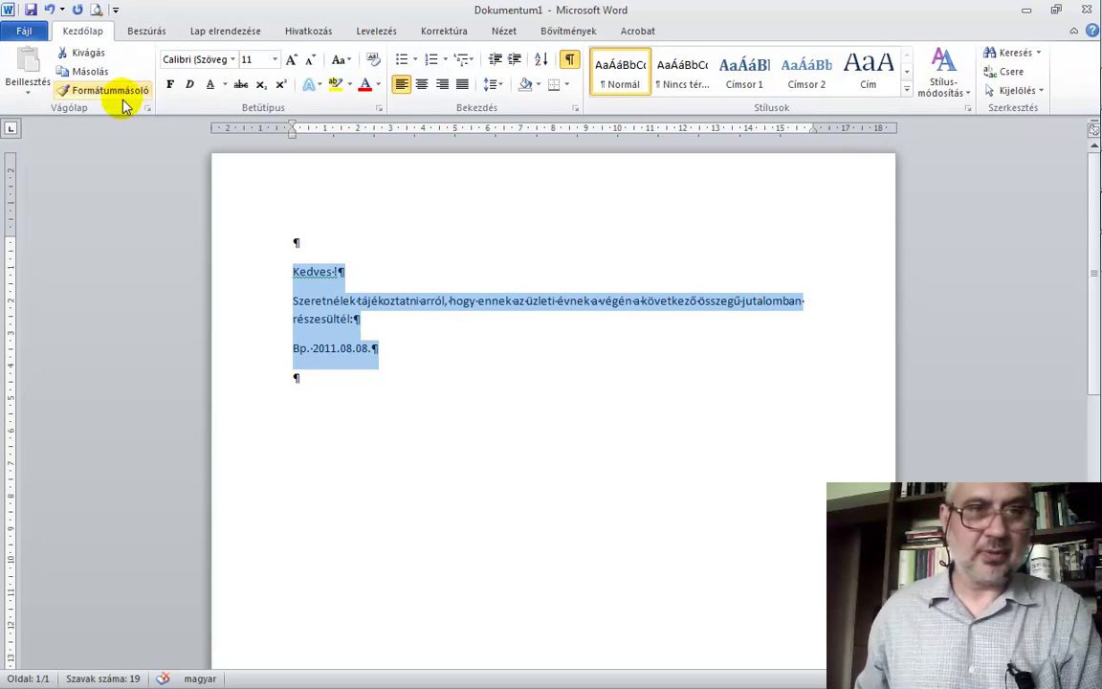
click(169, 85)
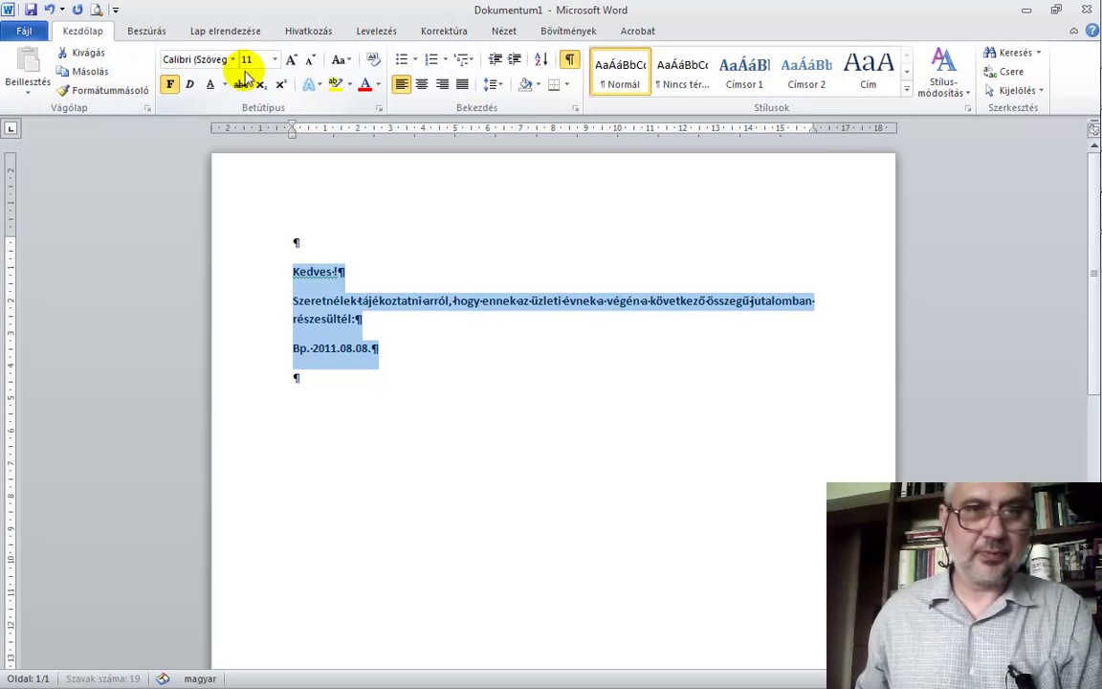
click(232, 60)
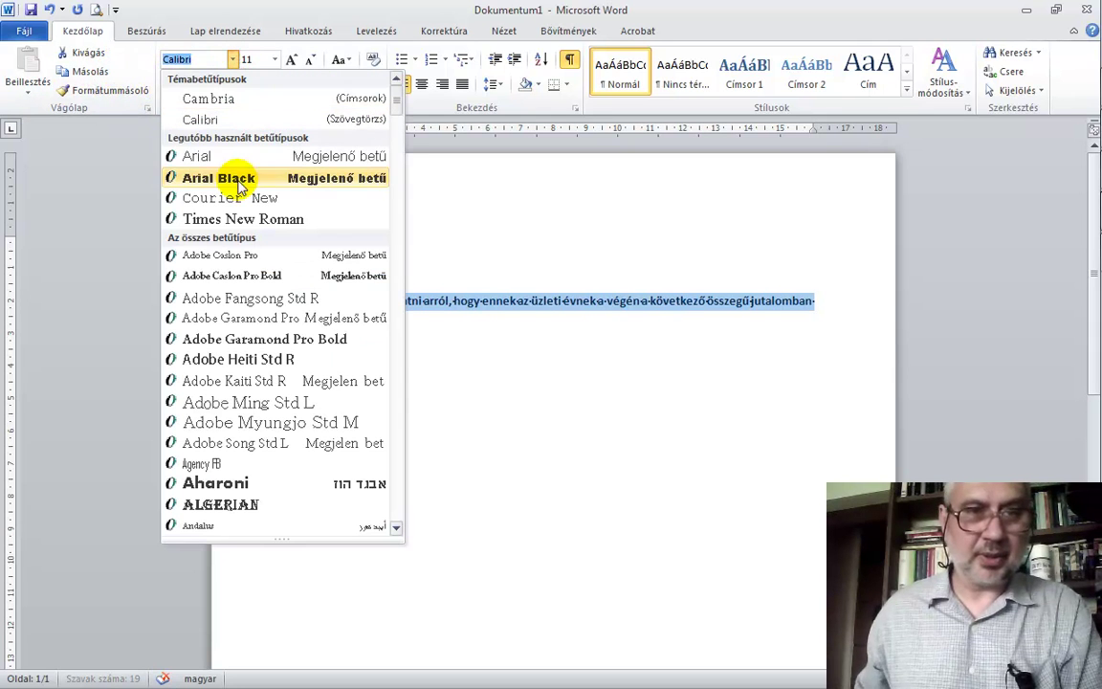
click(221, 256)
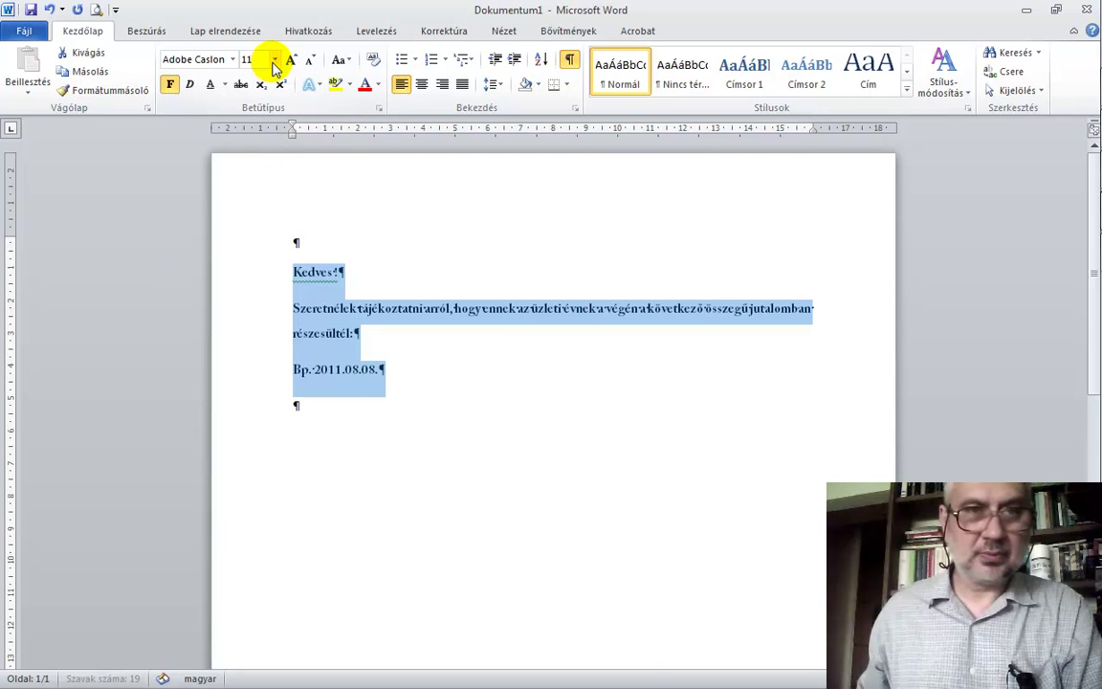
click(274, 61)
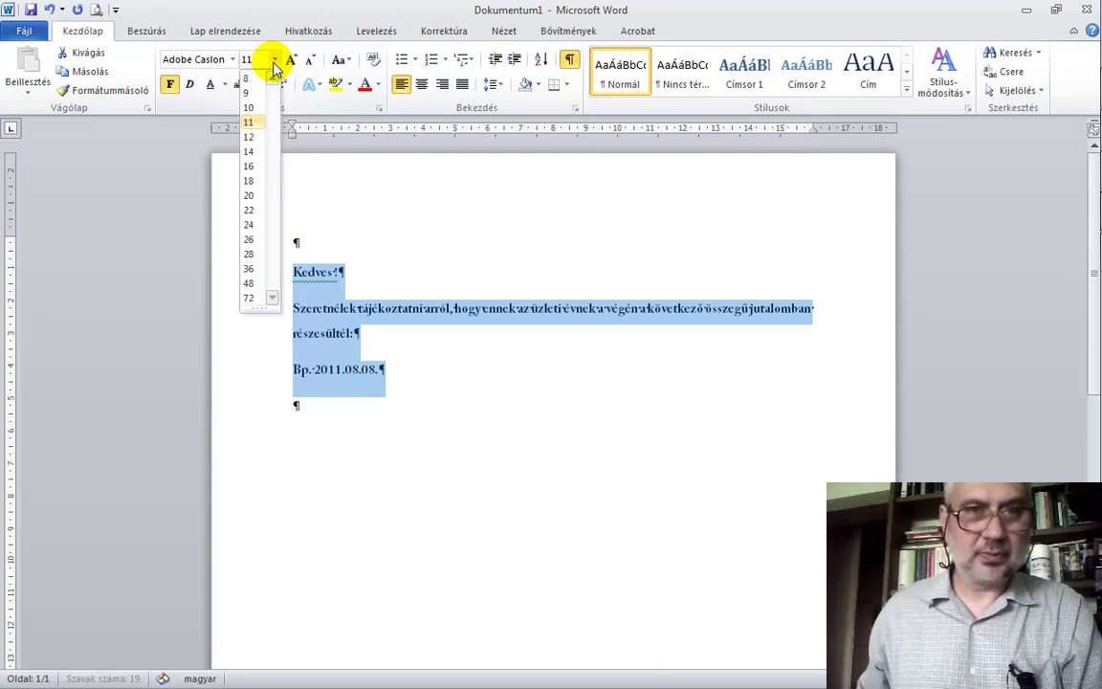
click(249, 150)
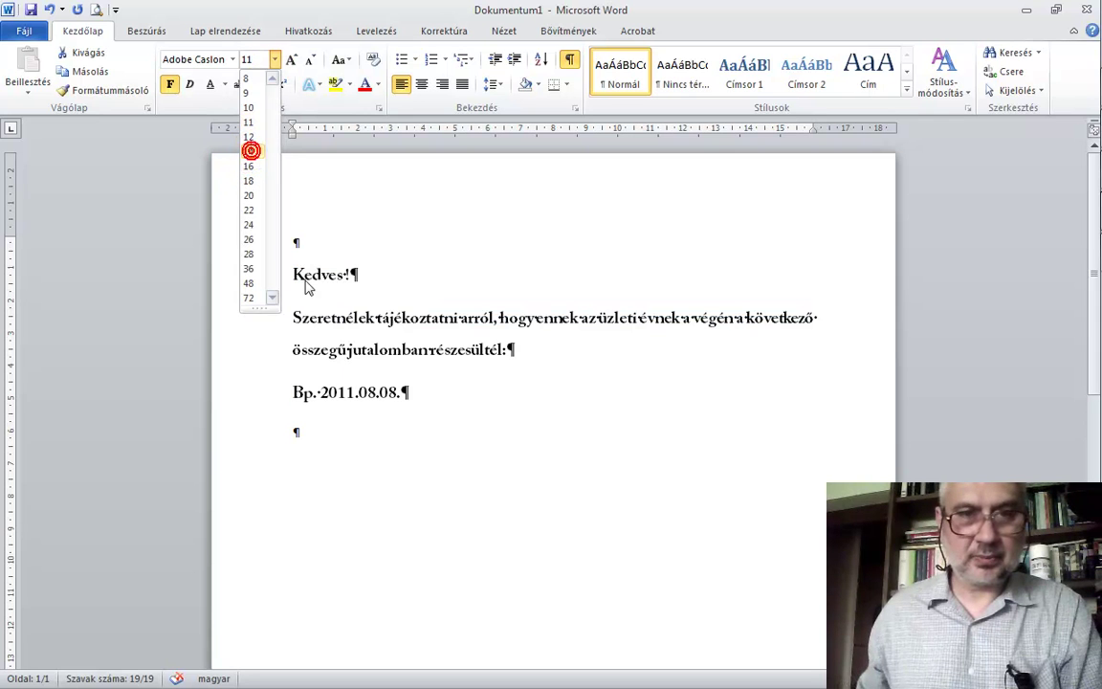
Enlarge the 'Kedves !' greeting line to 20 pt
click(273, 278)
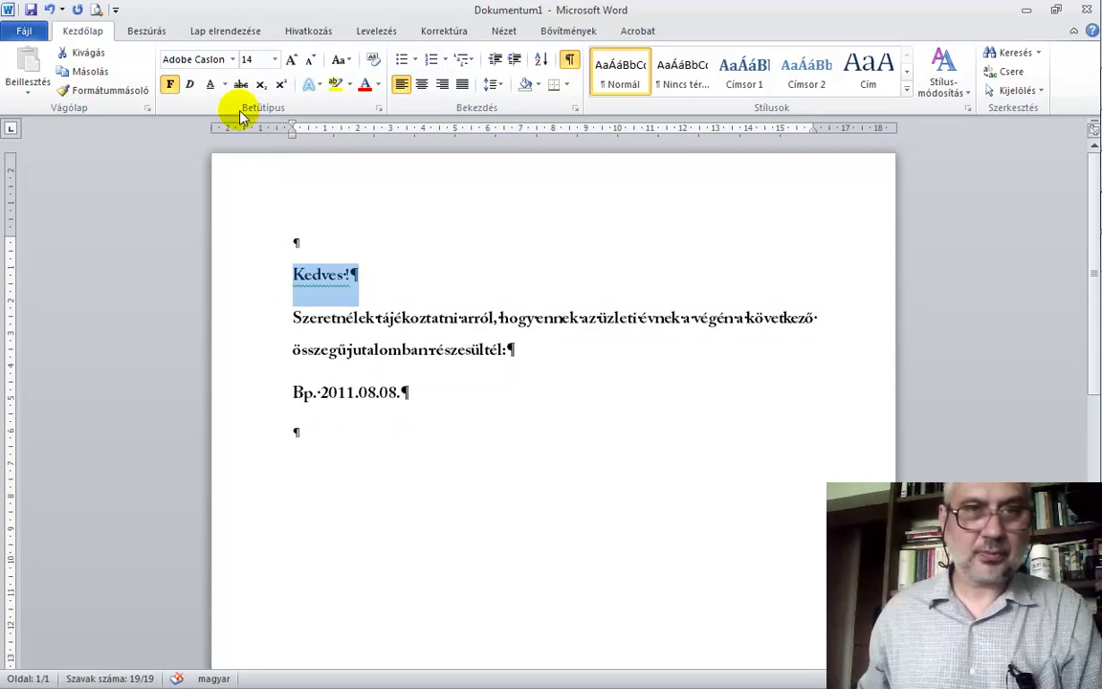
click(274, 59)
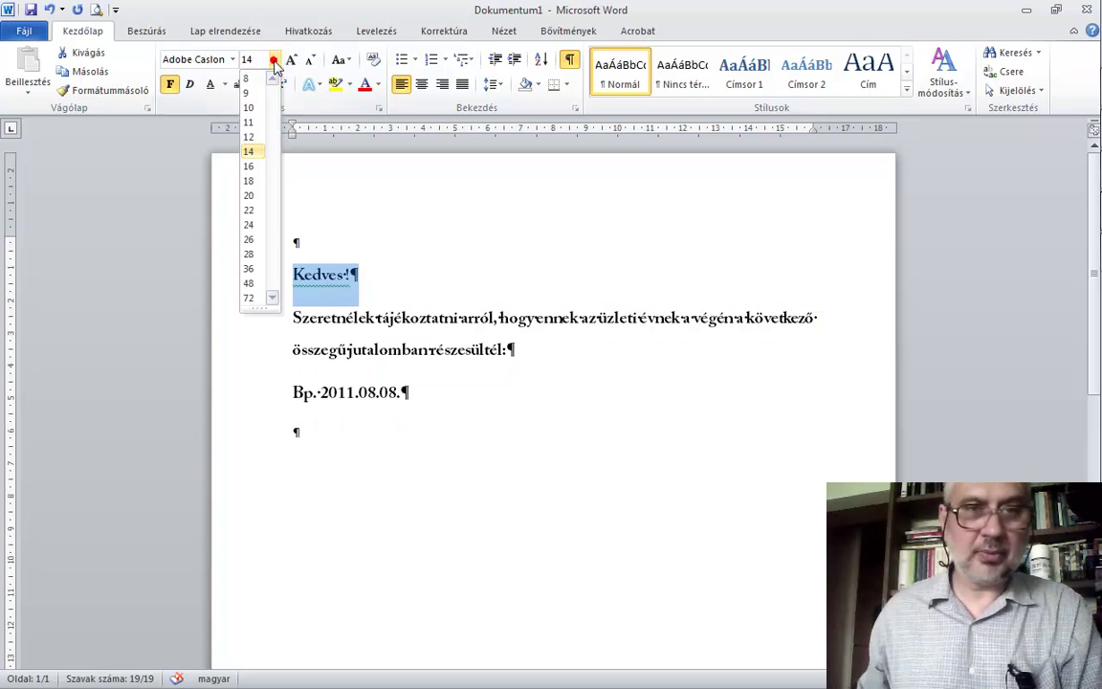
click(249, 195)
click(432, 402)
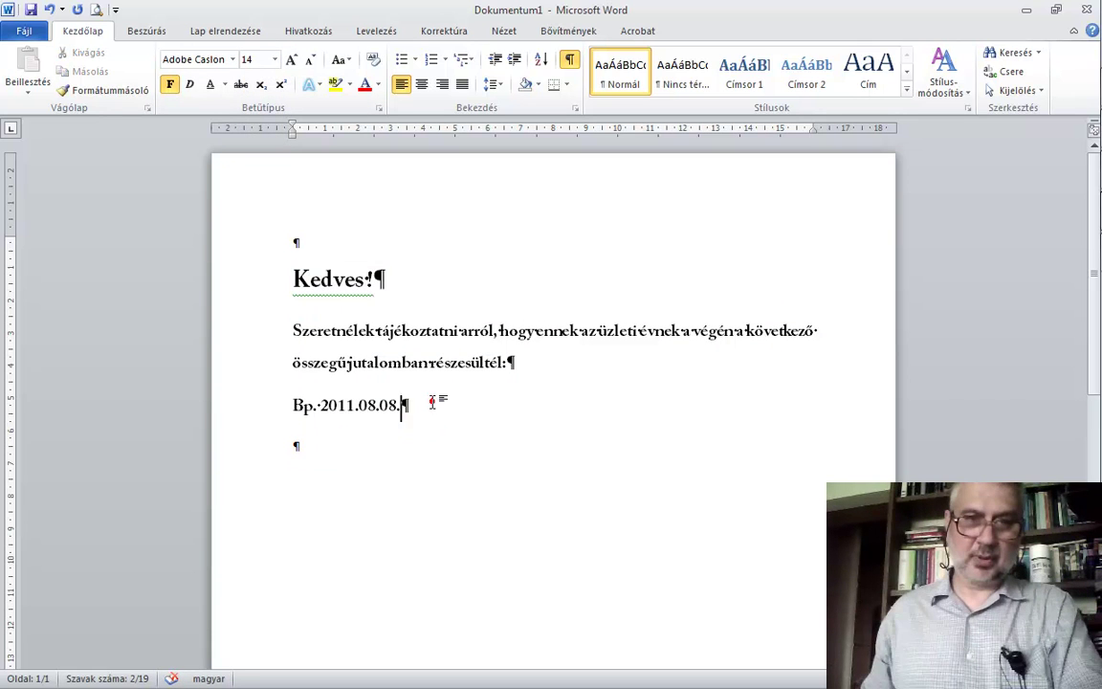
click(369, 280)
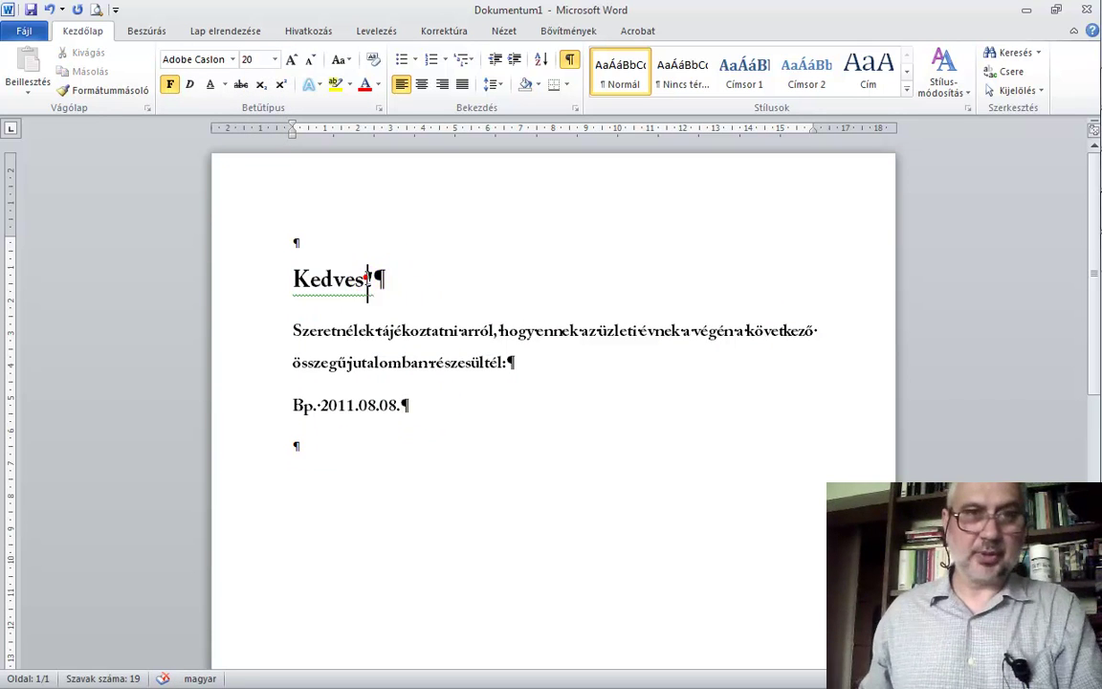
click(246, 32)
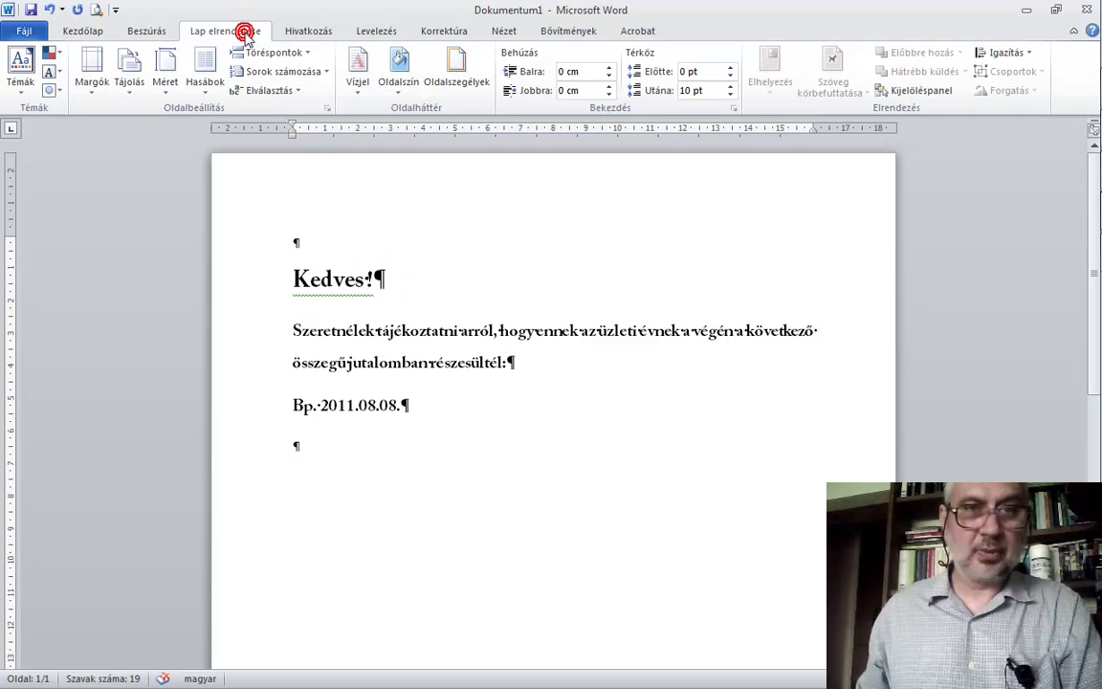
Give the letter page a light blue background colour
click(402, 95)
click(431, 156)
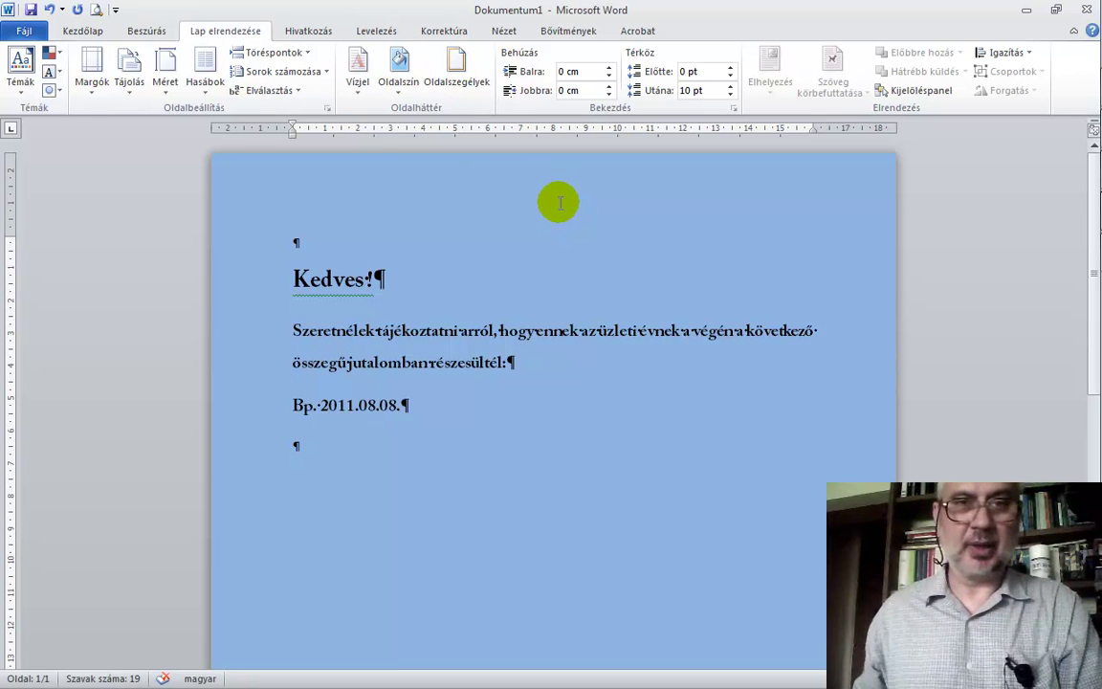
click(372, 36)
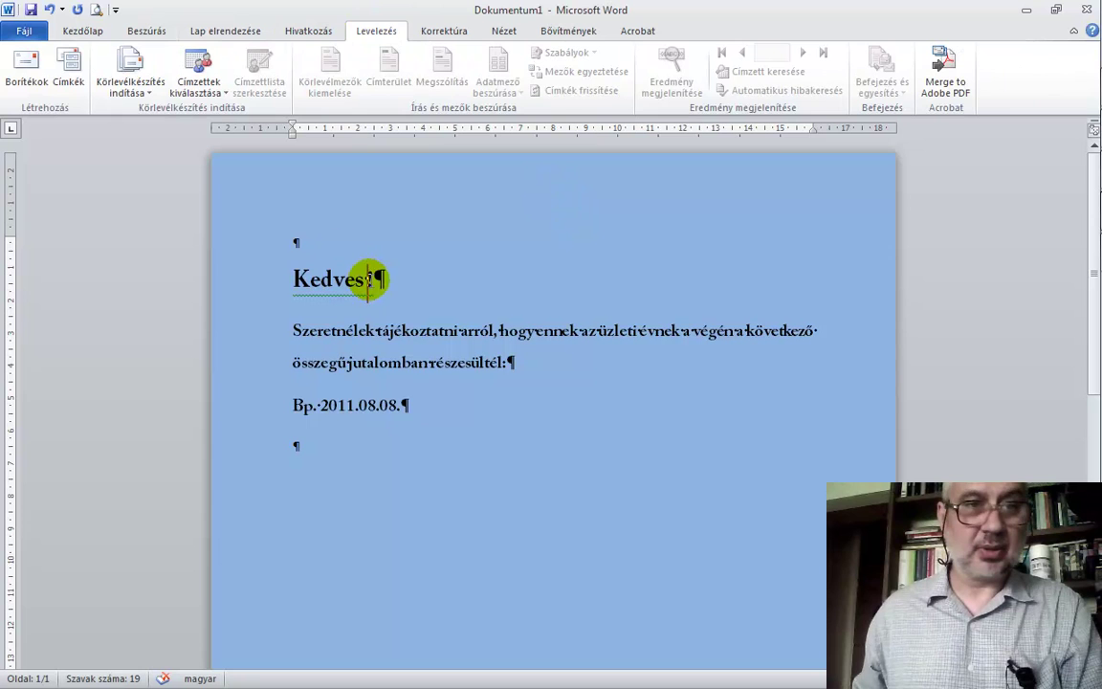
Start a Letters mail merge and choose an existing list as the recipients
click(150, 92)
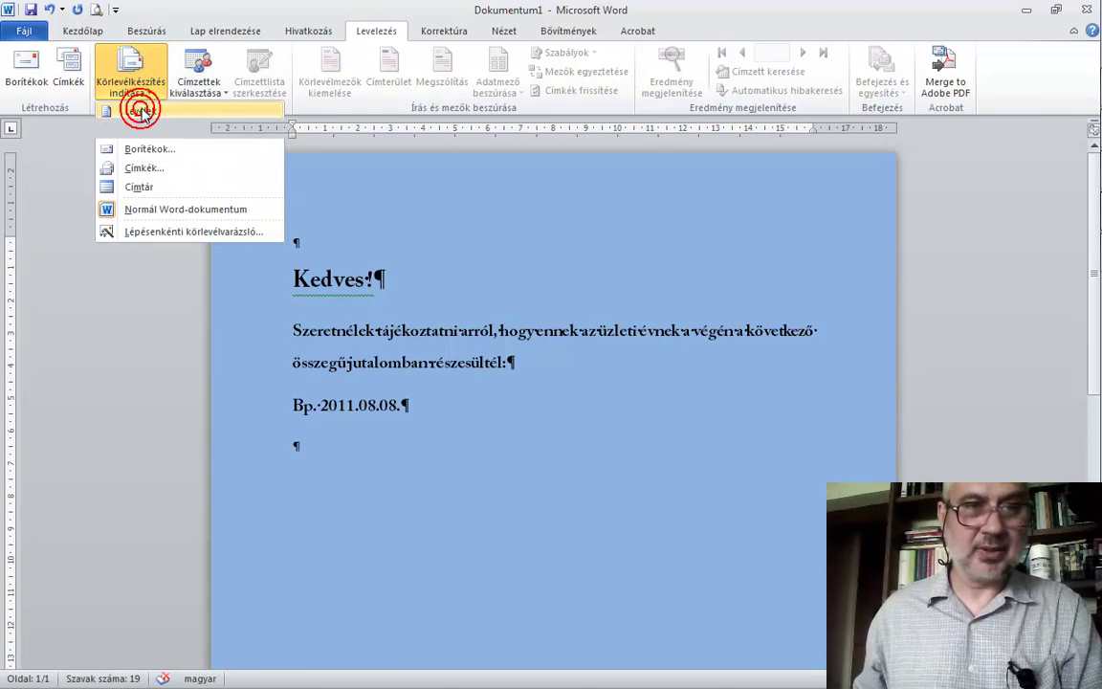
click(139, 112)
click(207, 89)
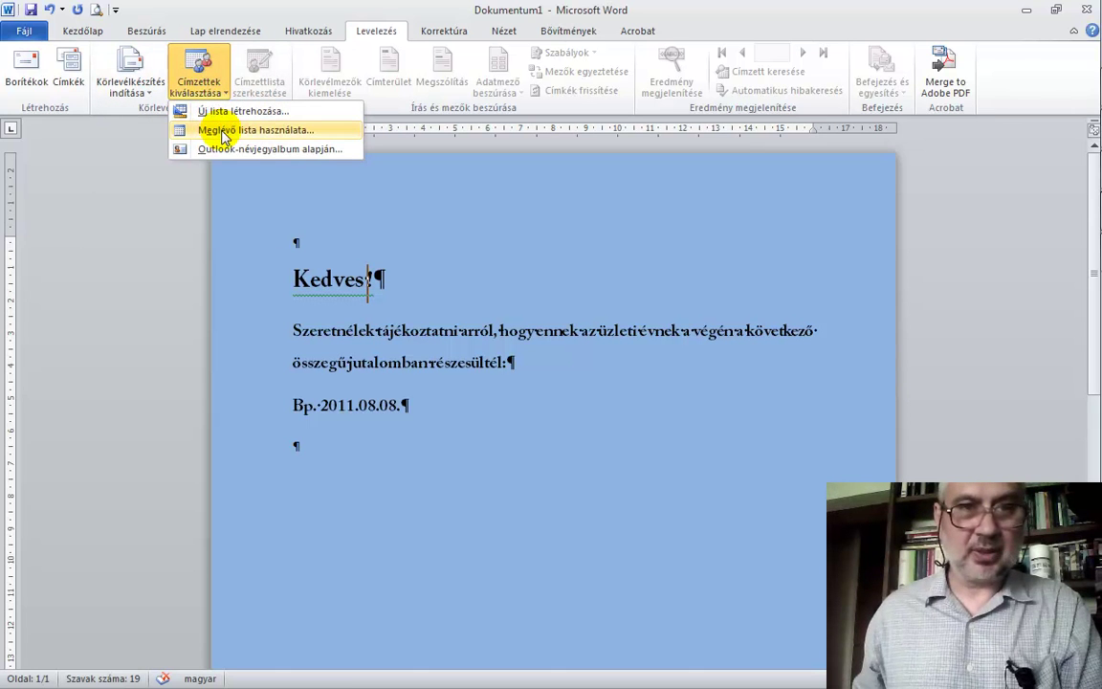
click(223, 131)
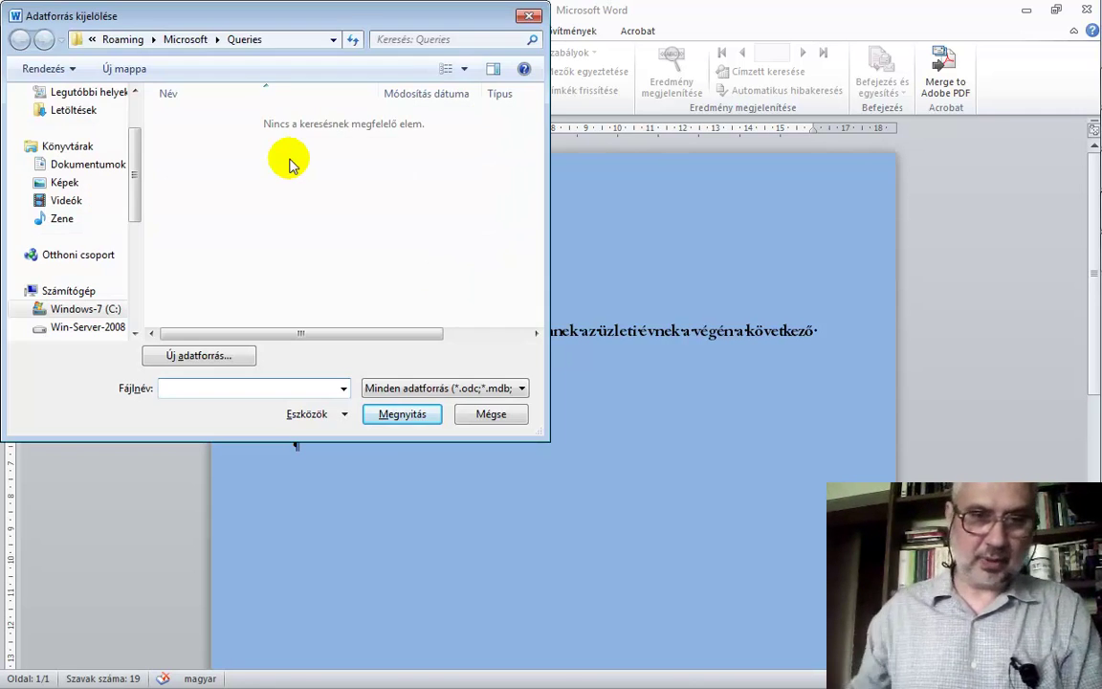
Browse to D:\Word2010\Word_oktató_források\OKJ+ and choose Gyakorló-megoldás.xls as the data source
click(522, 393)
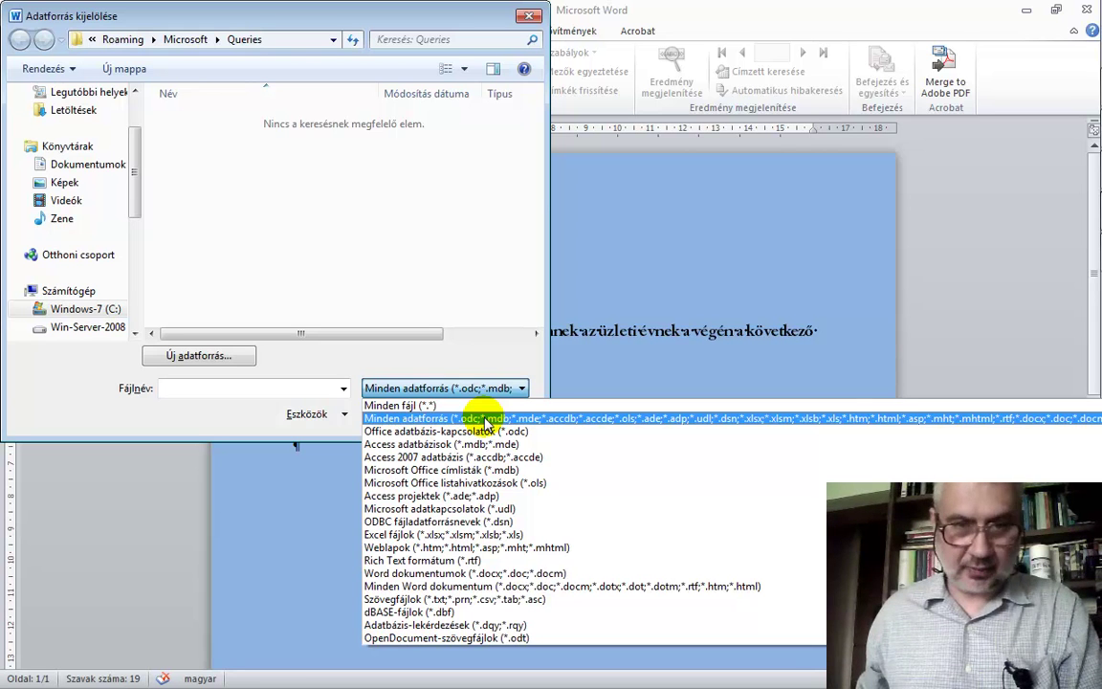
click(487, 422)
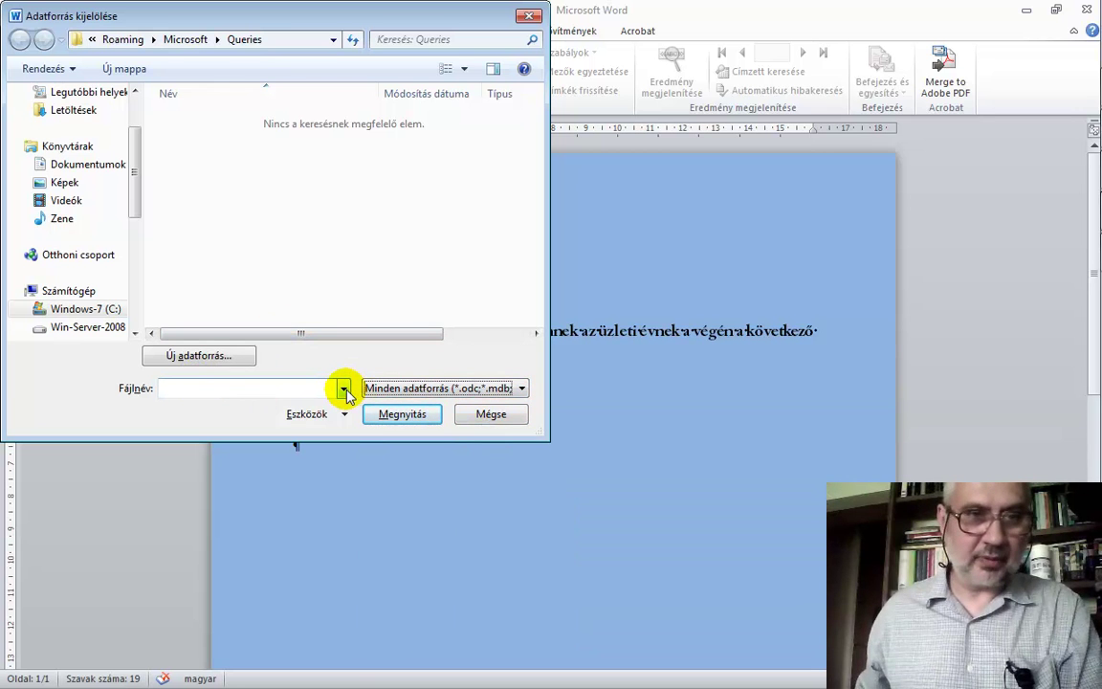
drag(133, 190, 137, 218)
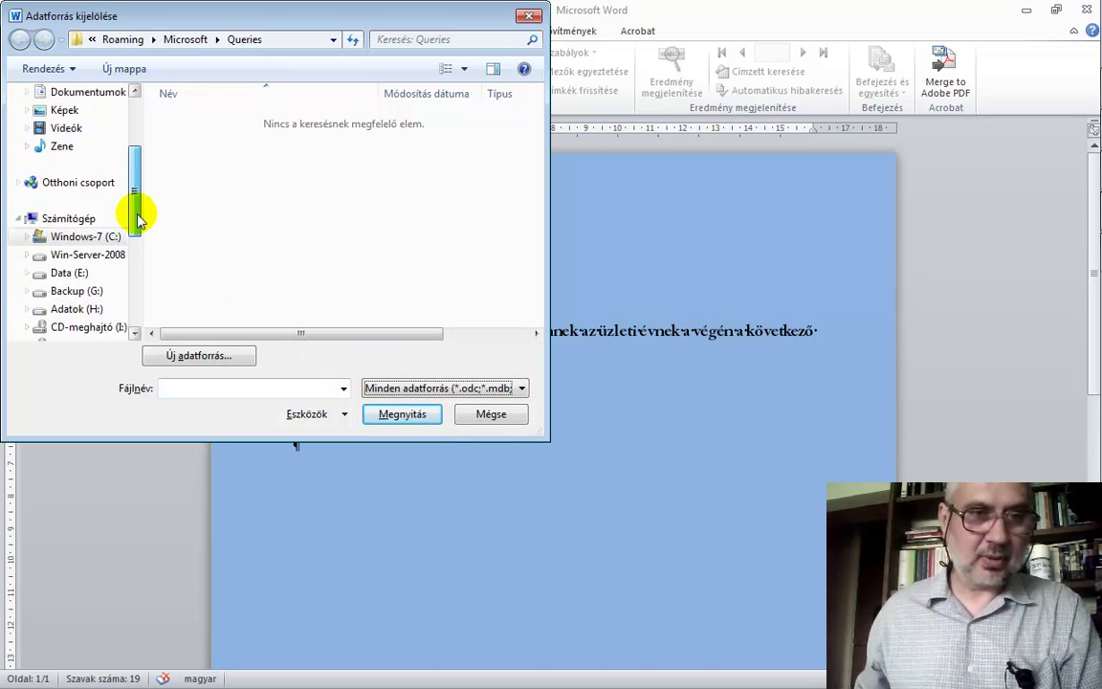
click(115, 256)
scroll(536, 182, down, 1)
scroll(529, 246, down, 1)
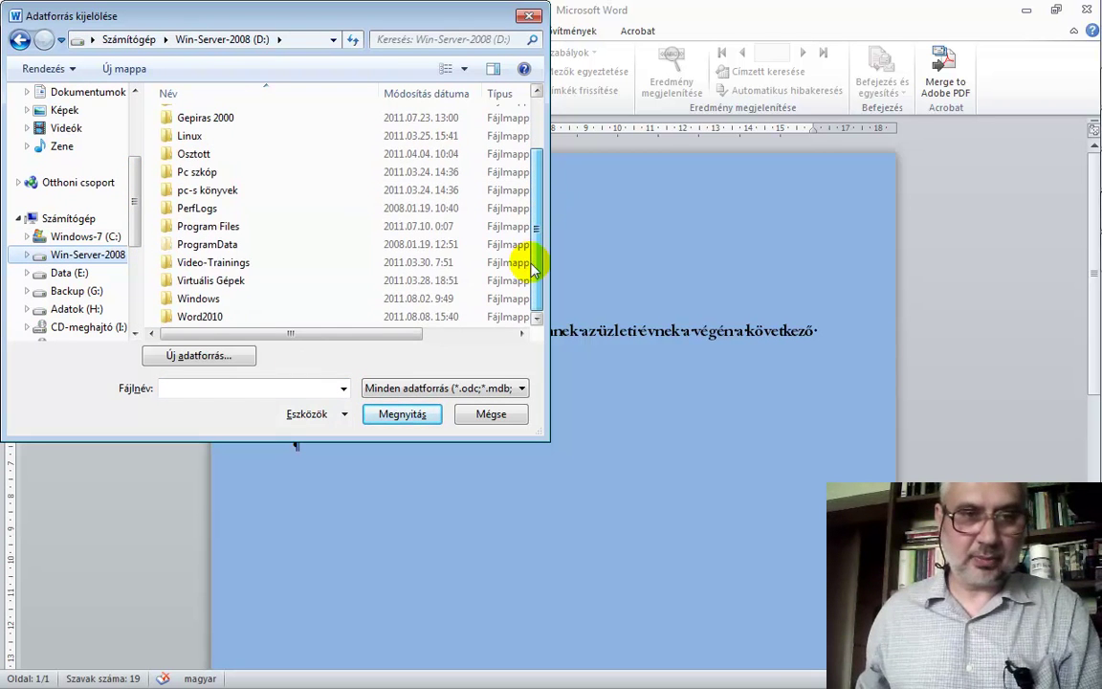
double_click(218, 316)
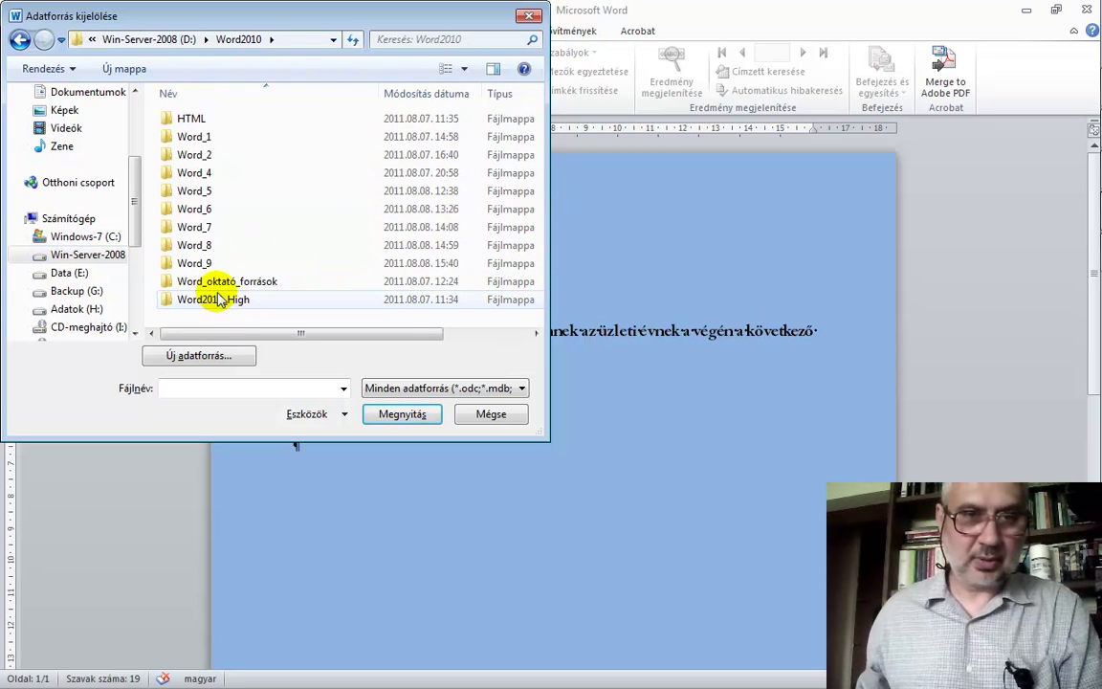
double_click(221, 281)
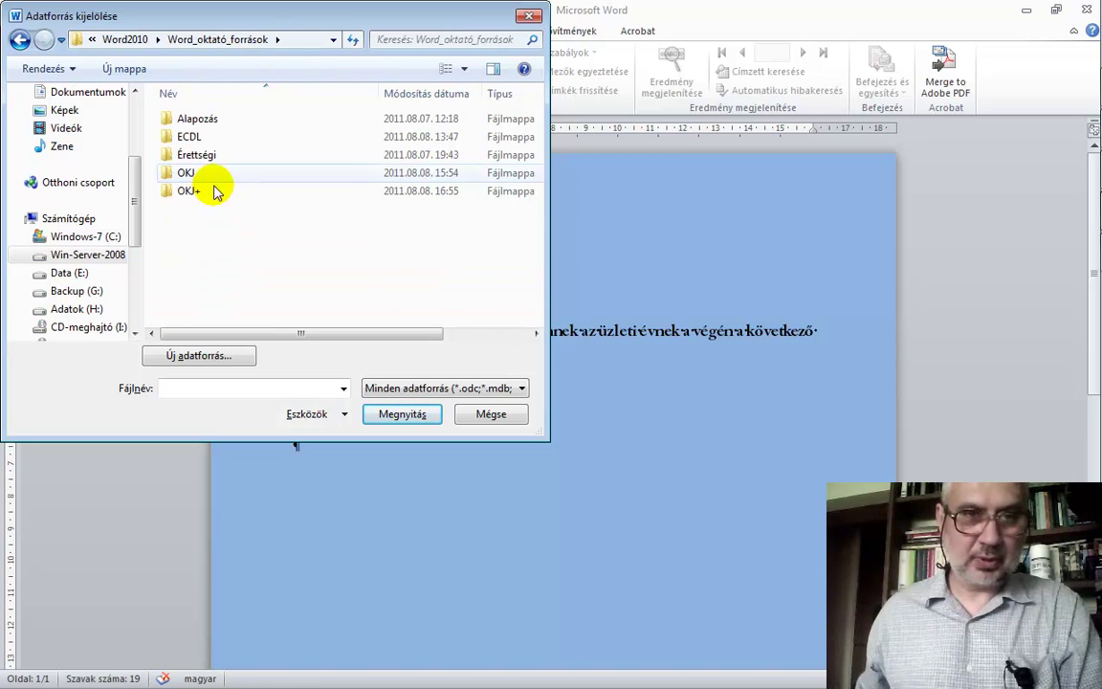
double_click(194, 192)
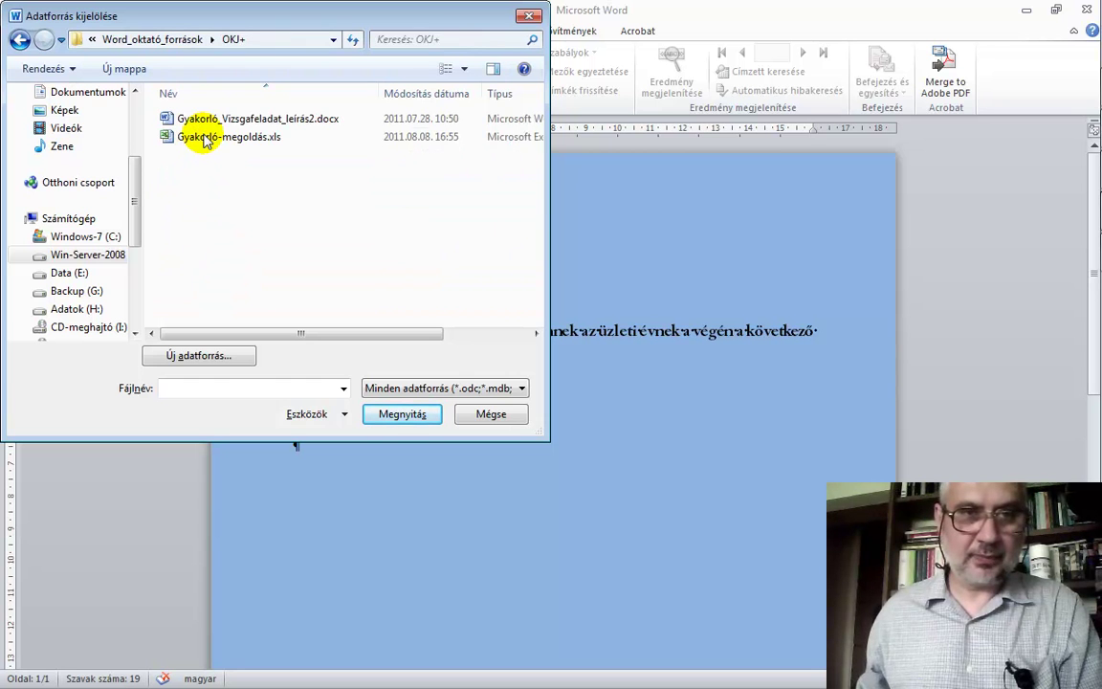
double_click(202, 139)
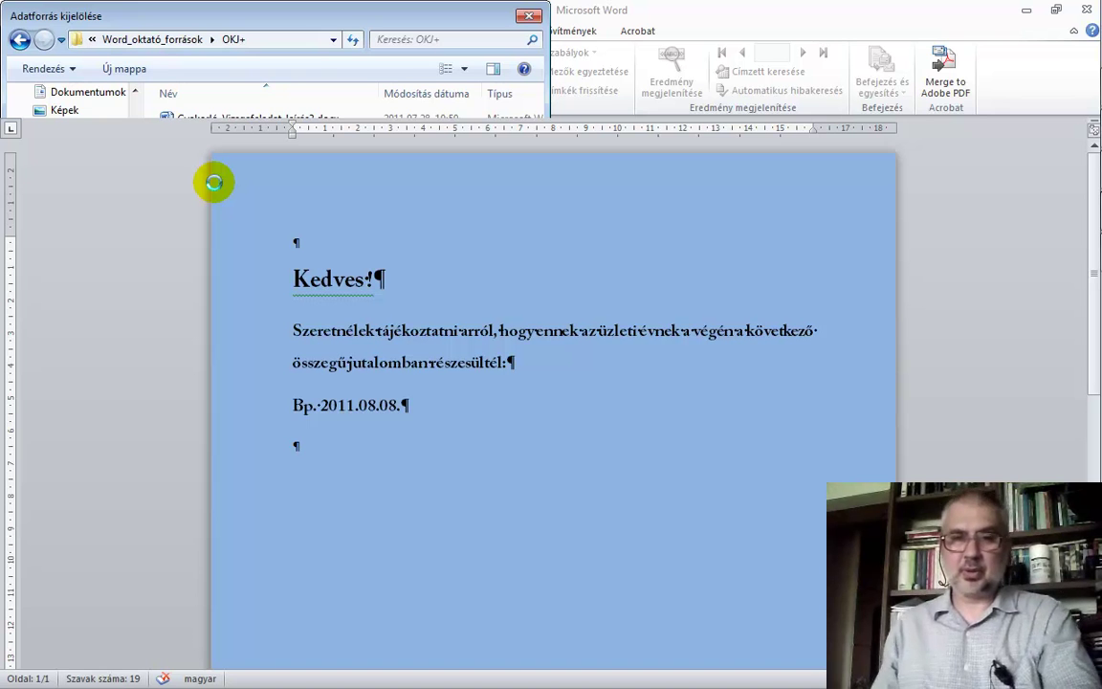
Pick the Dolgozó sheet in the table chooser and confirm it as the recipient list
key(Escape)
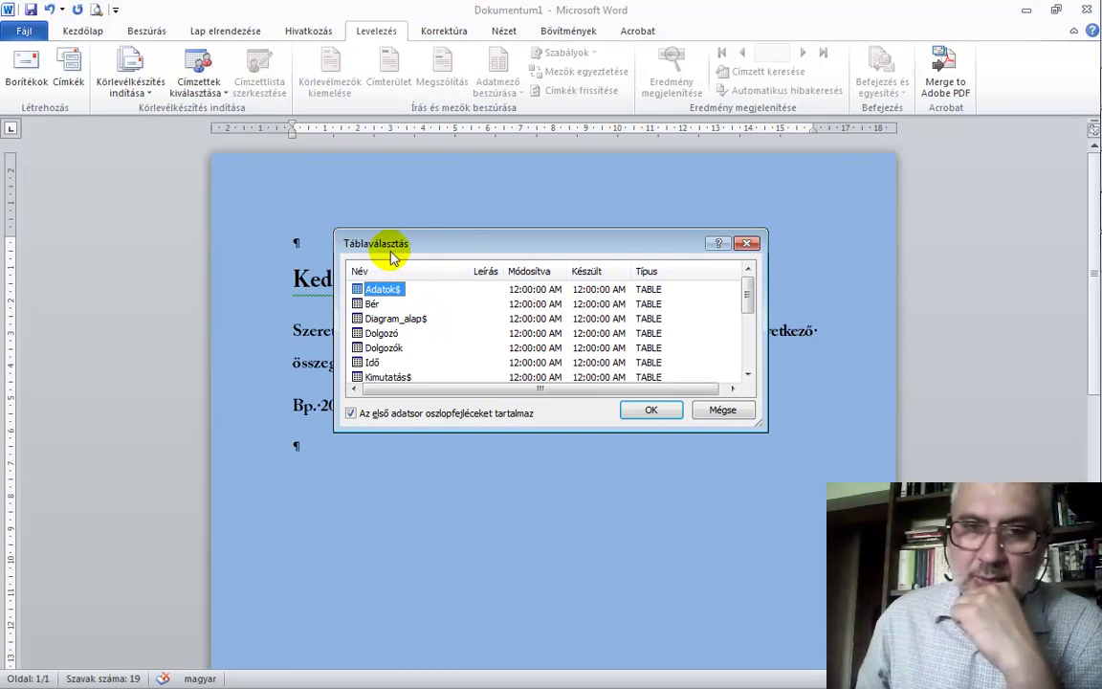
mouse_move(430, 243)
mouse_down()
mouse_move(578, 234)
mouse_move(636, 101)
mouse_up()
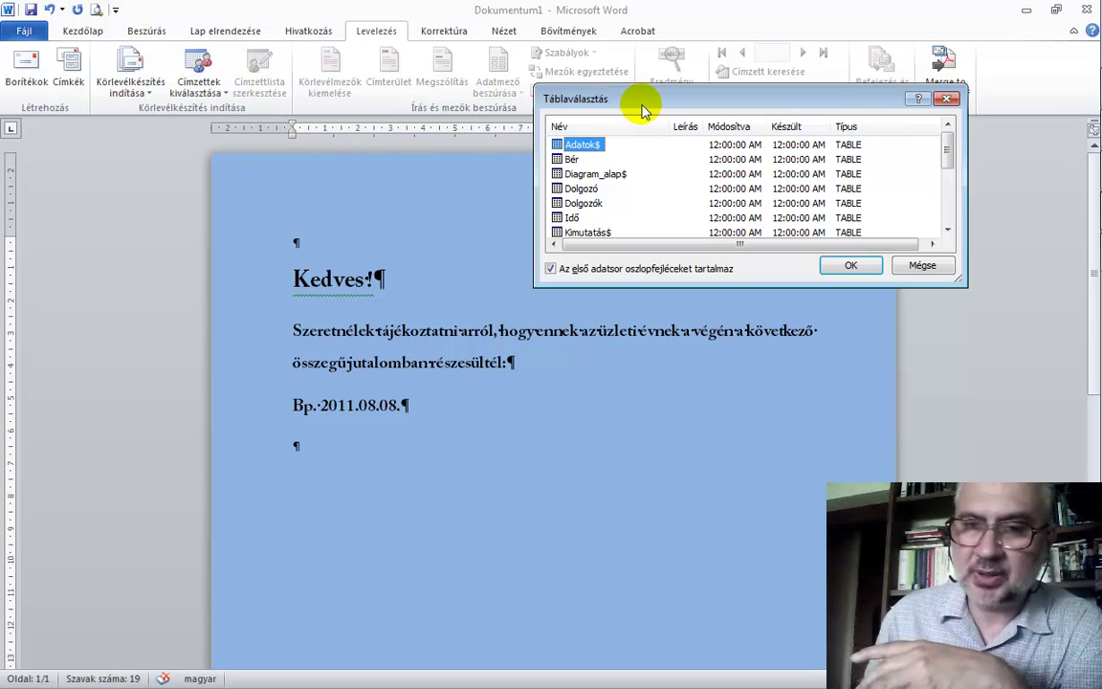
click(578, 190)
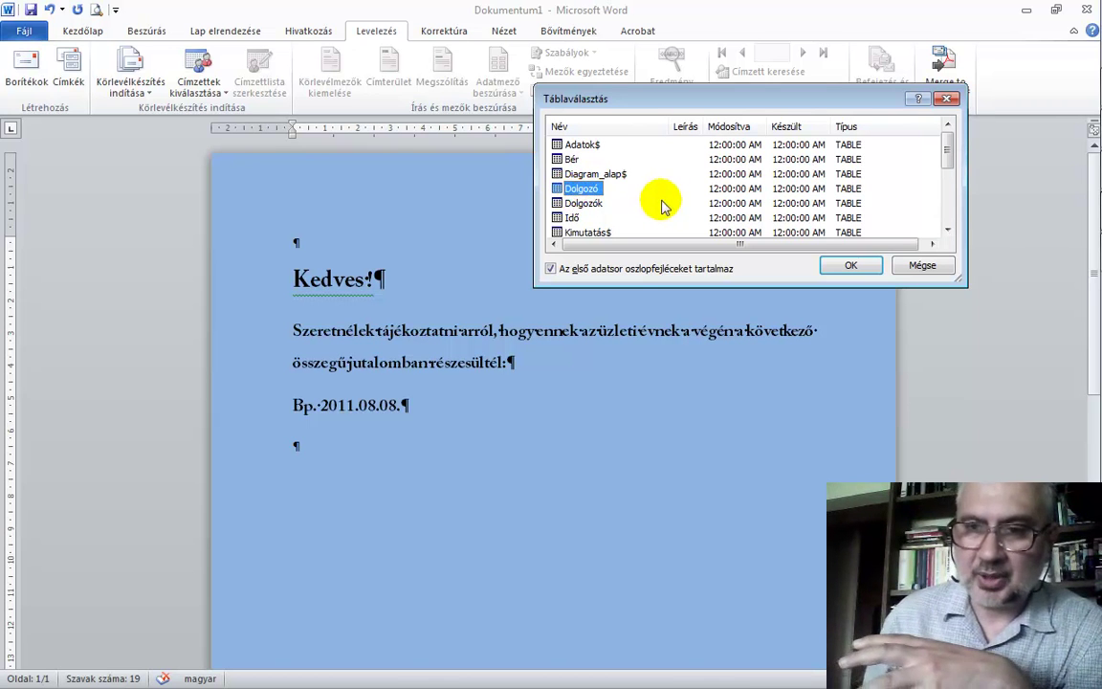
click(848, 268)
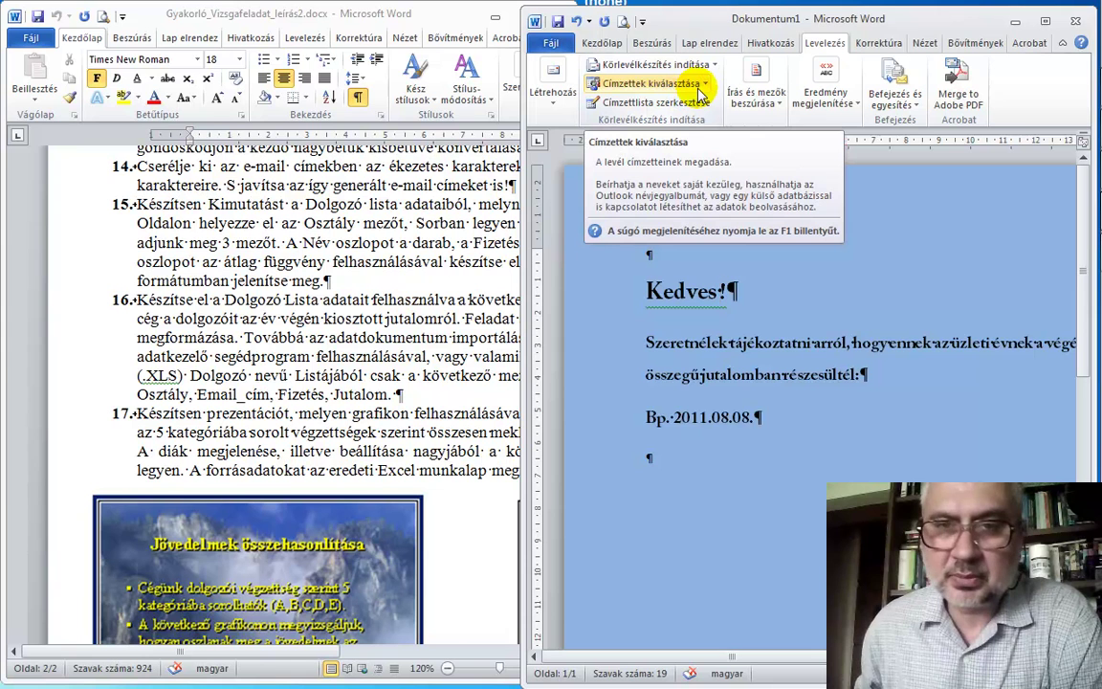
Check the Levelezés ribbon's recipient, preview and insert-field options, listing the available merge fields
click(704, 86)
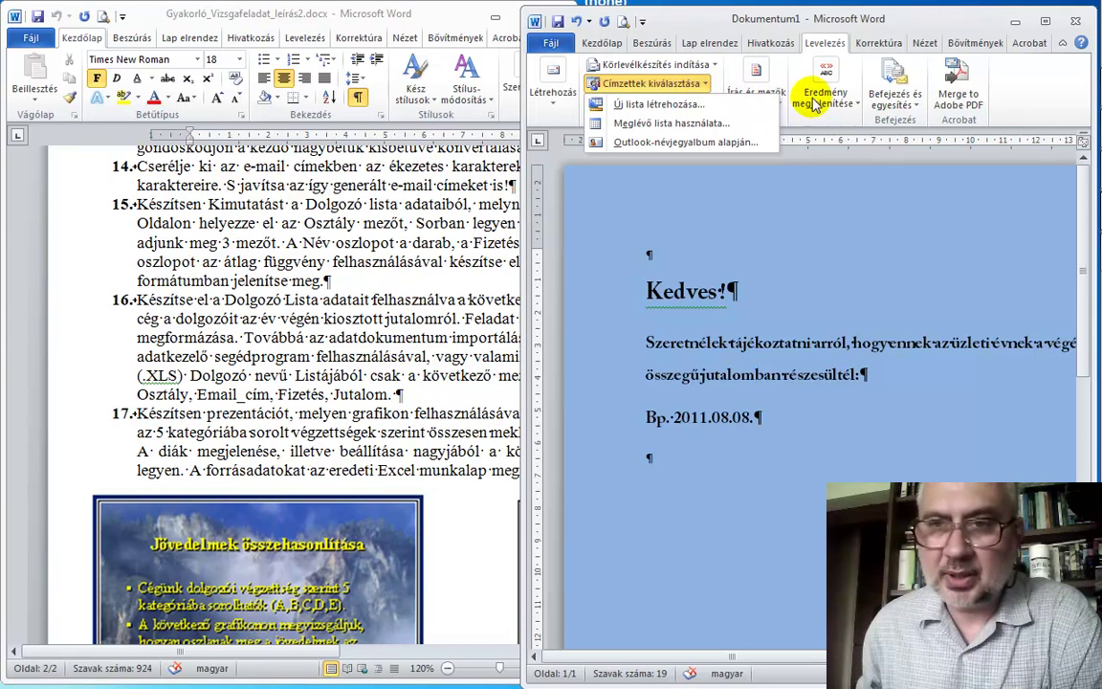
click(850, 105)
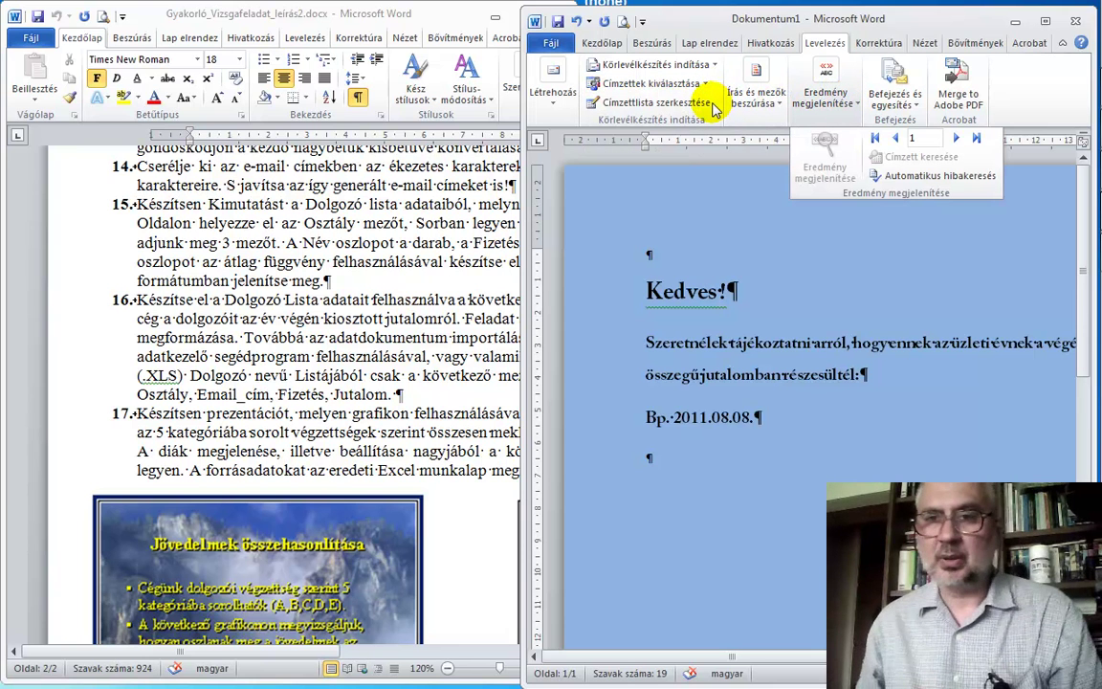
click(1046, 22)
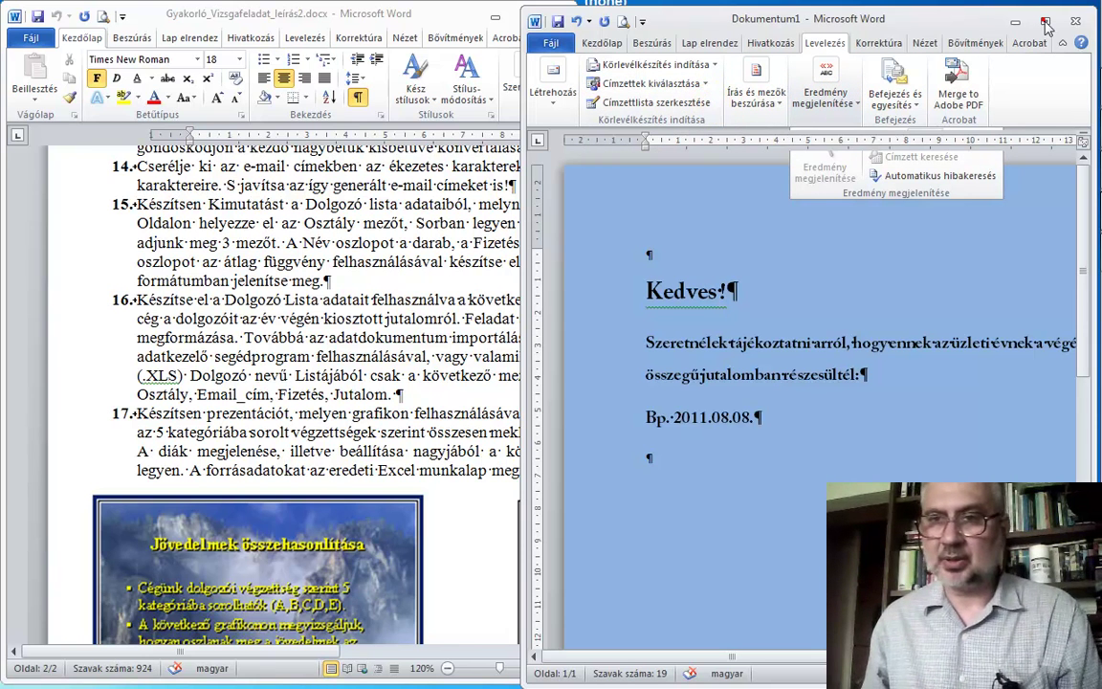
click(1046, 22)
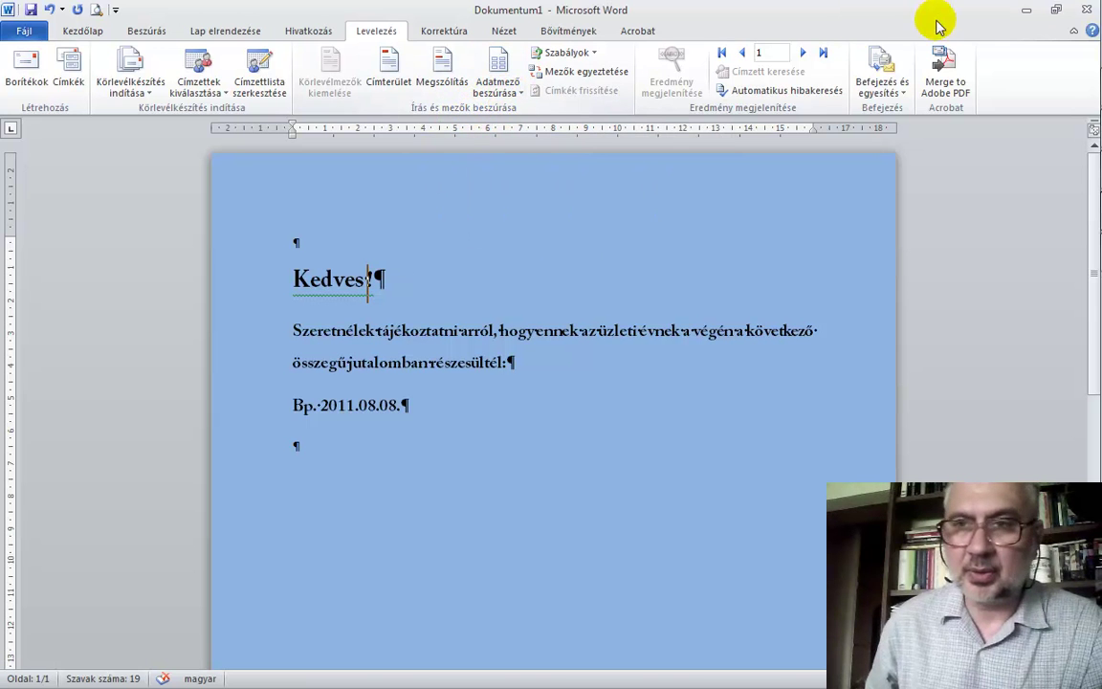
click(1059, 15)
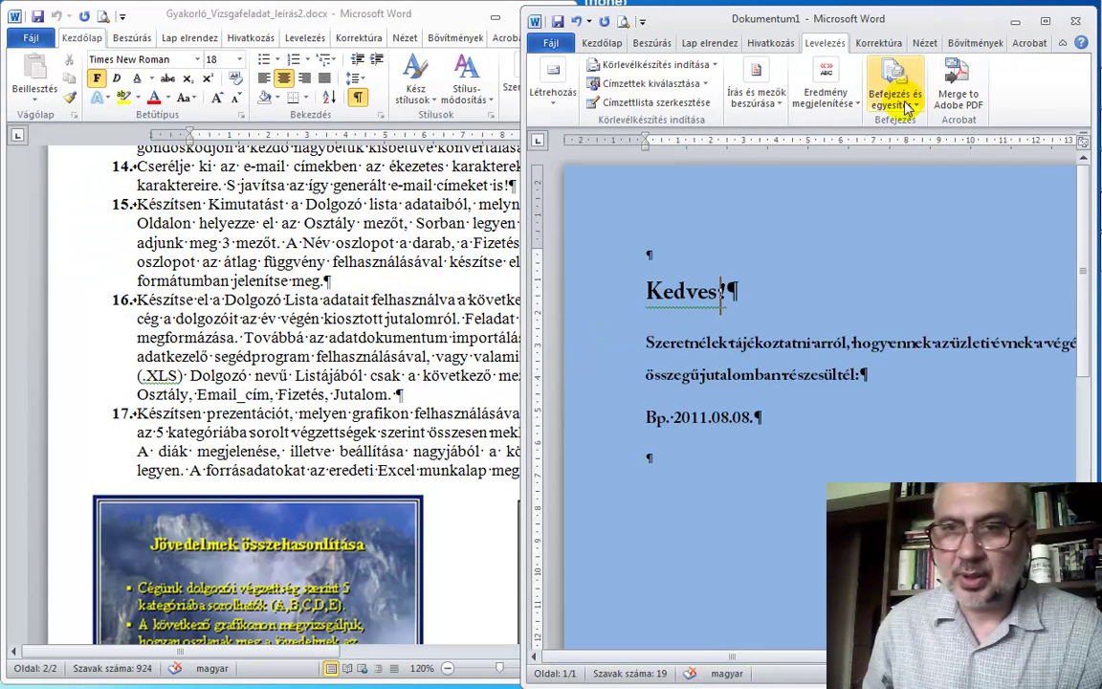
click(857, 106)
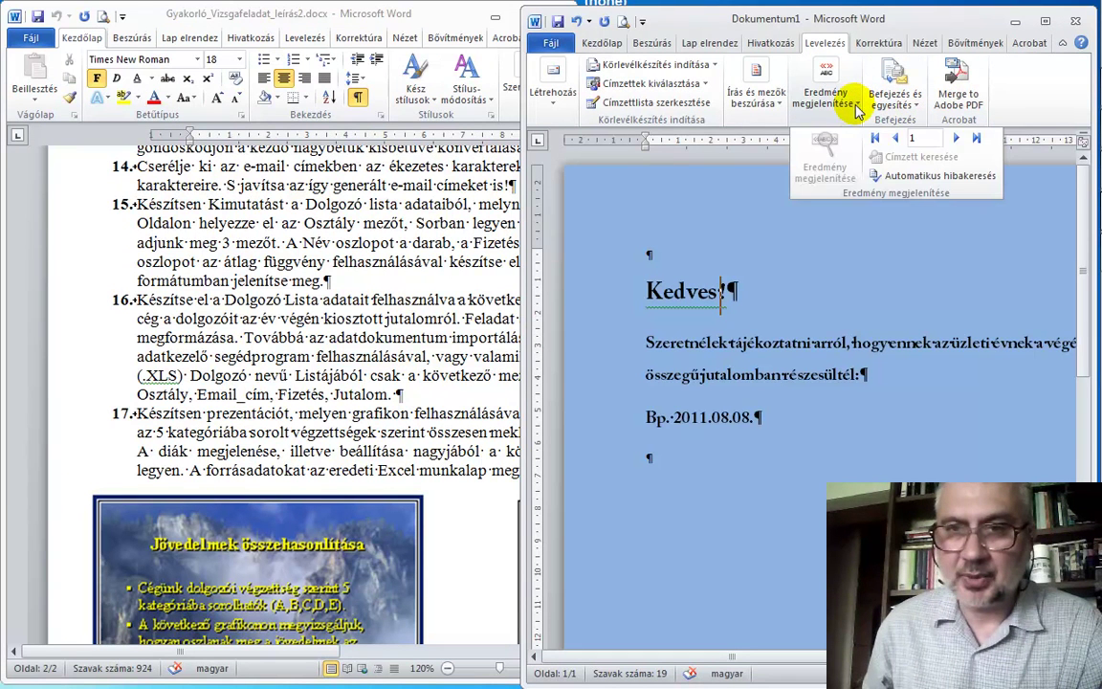
click(778, 100)
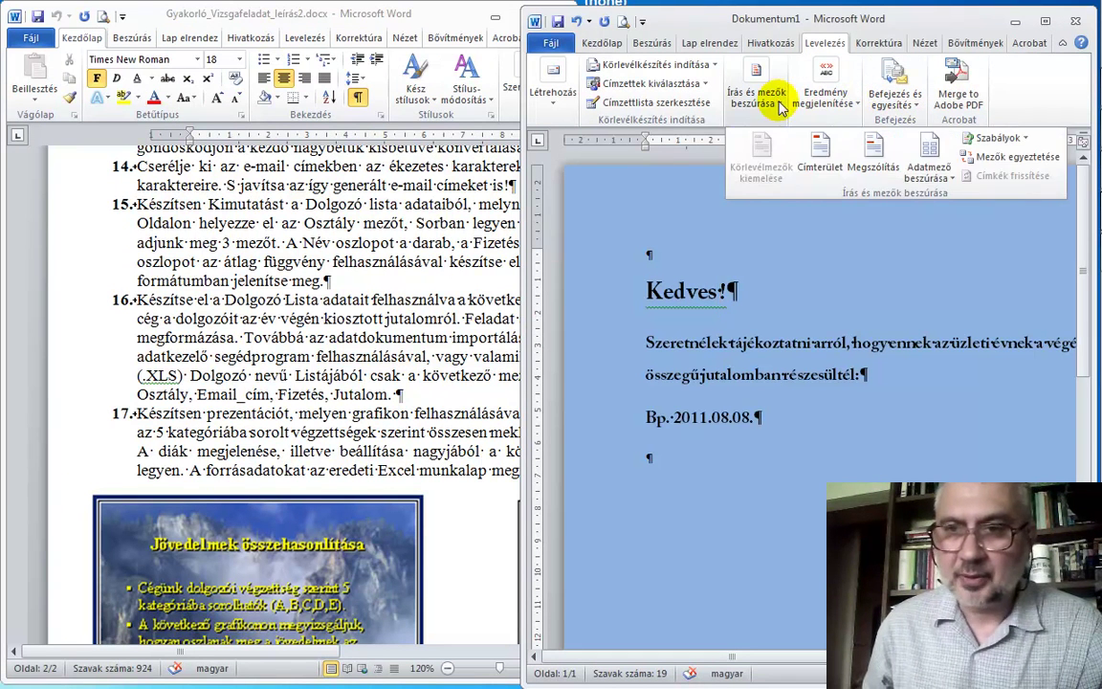
click(934, 177)
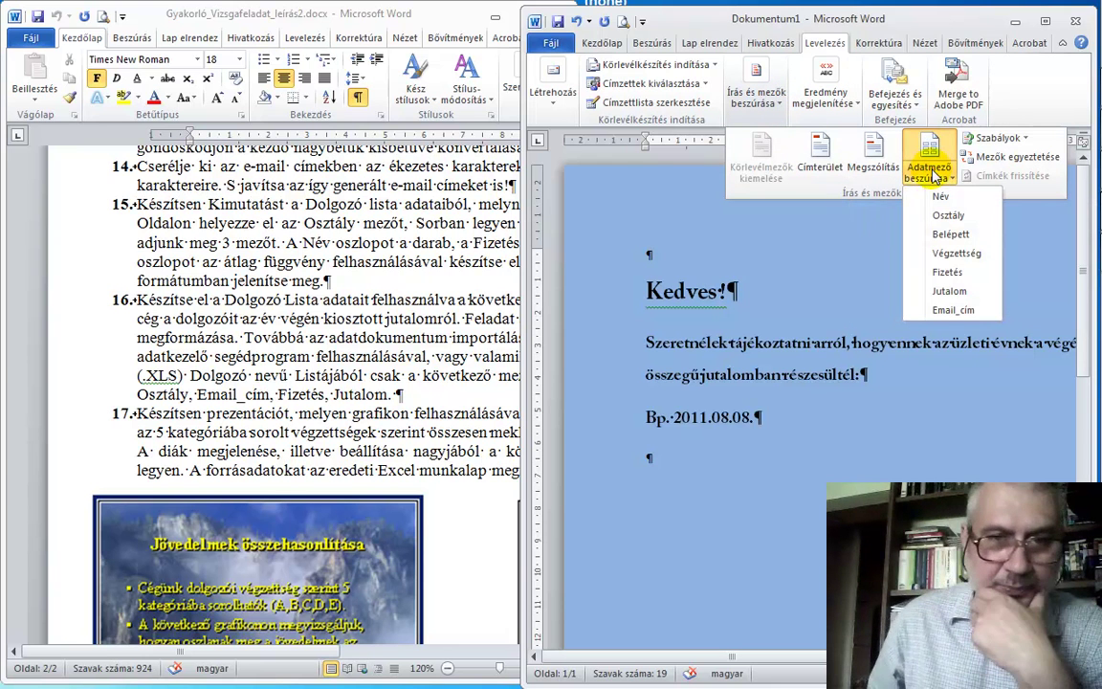
Consult the task description document, then bring the Dokumentum1 letter back to the front
click(332, 313)
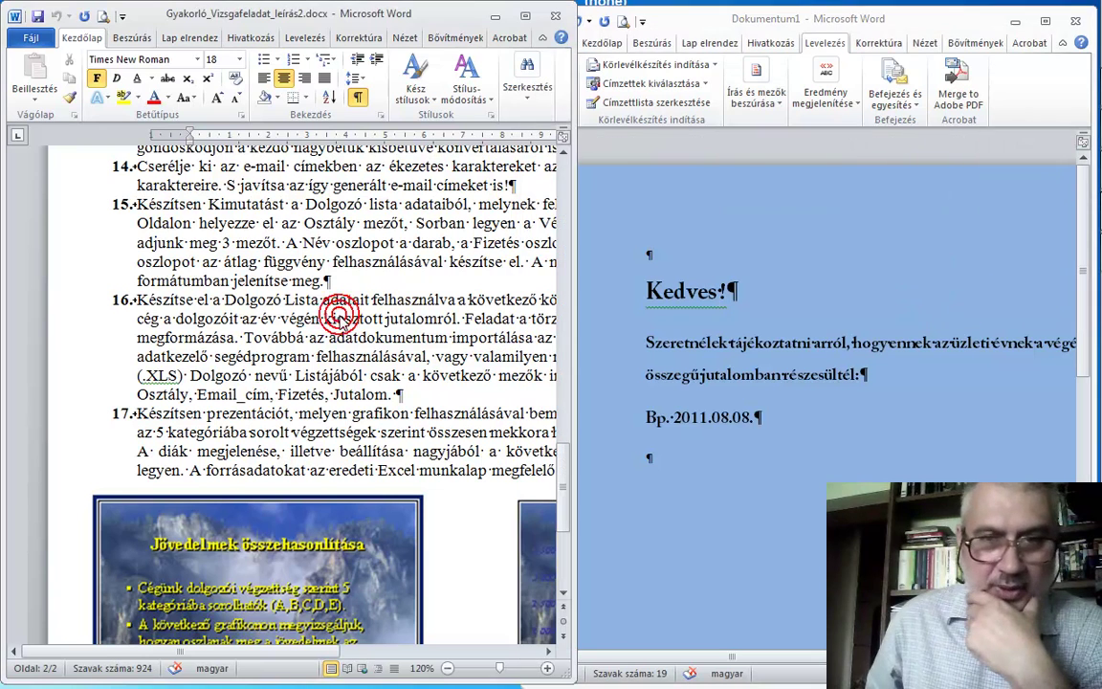
click(549, 652)
click(548, 652)
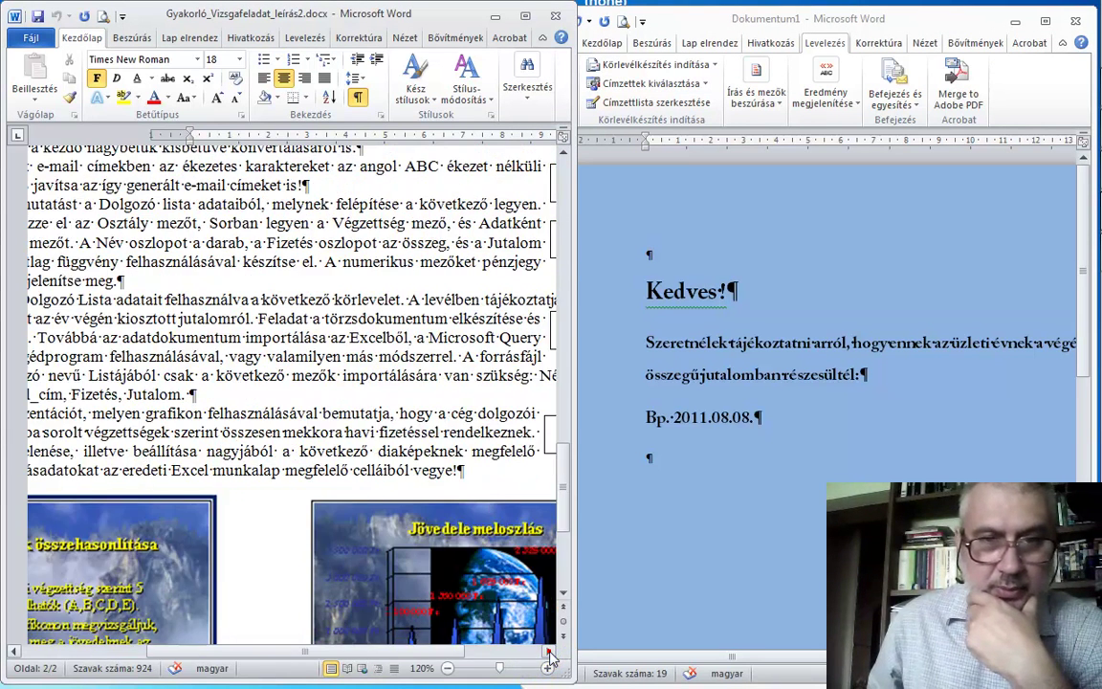
click(548, 653)
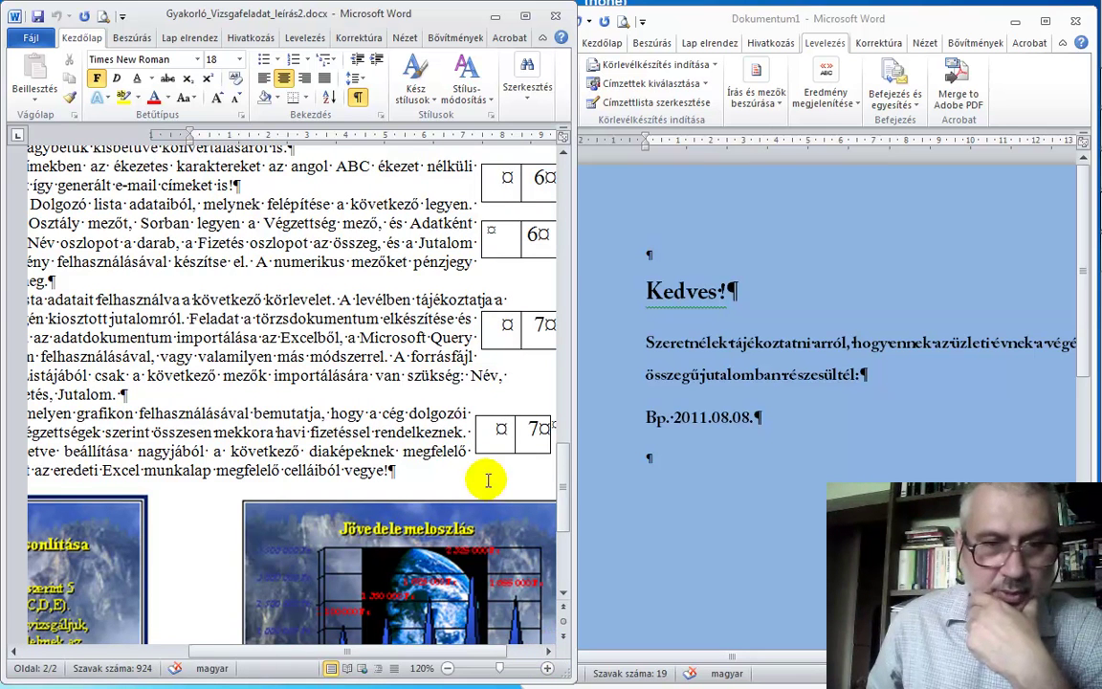
click(14, 651)
click(14, 650)
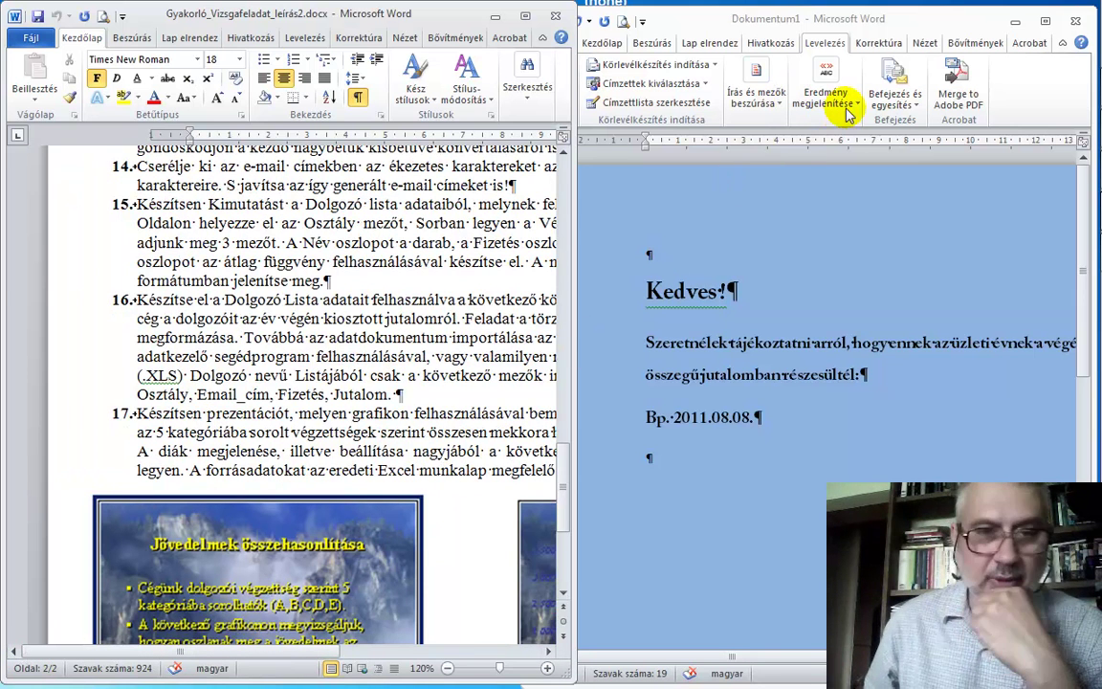
click(1041, 23)
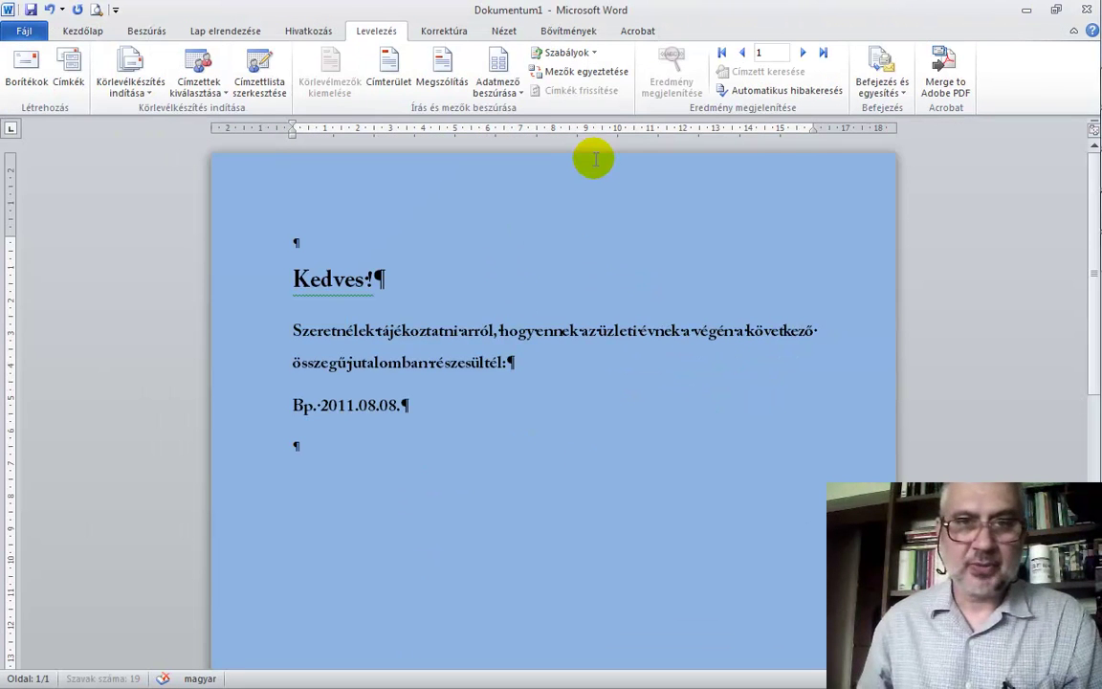
Insert the Név field after Kedves, then Osztály and Email_cím on their own lines
click(520, 94)
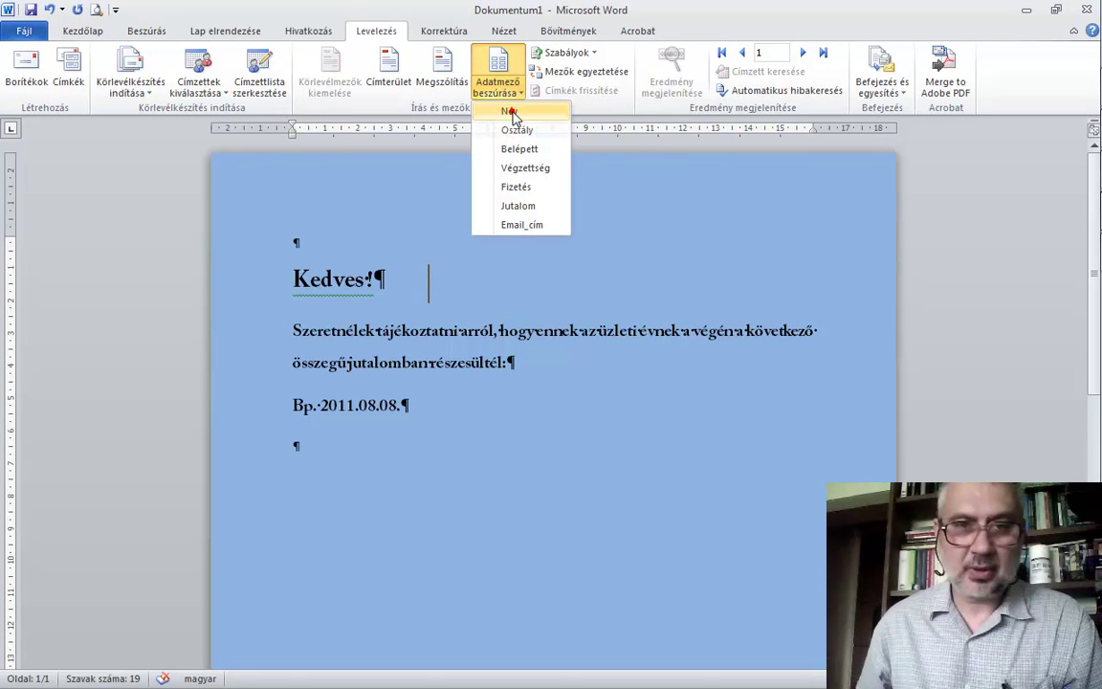
click(510, 112)
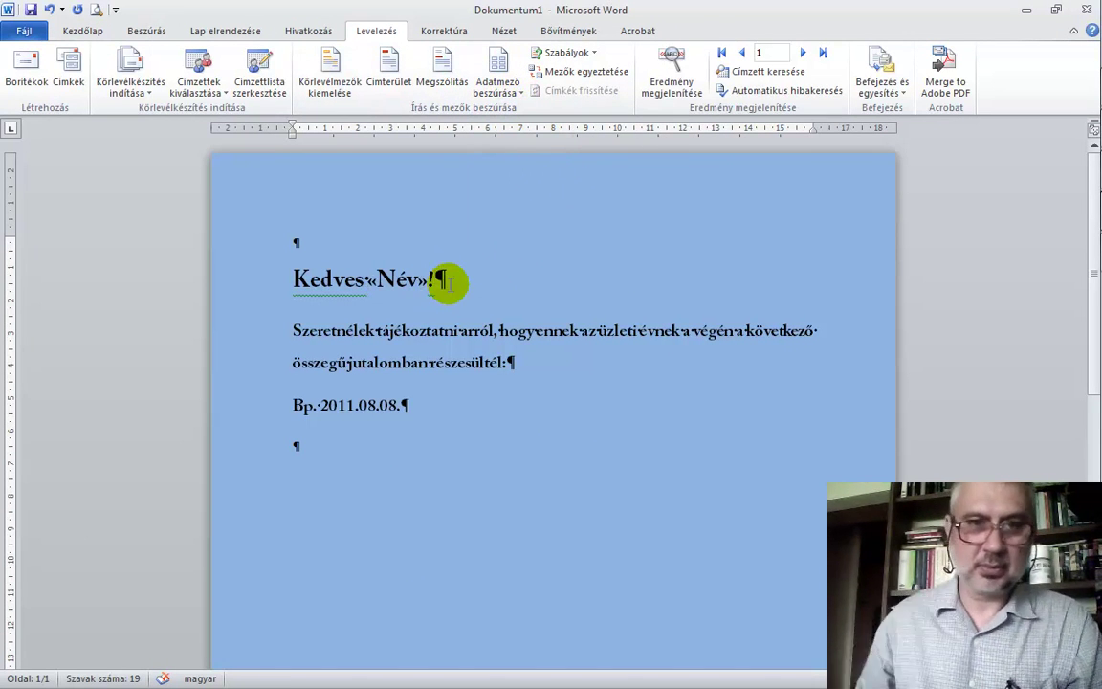
key(Return)
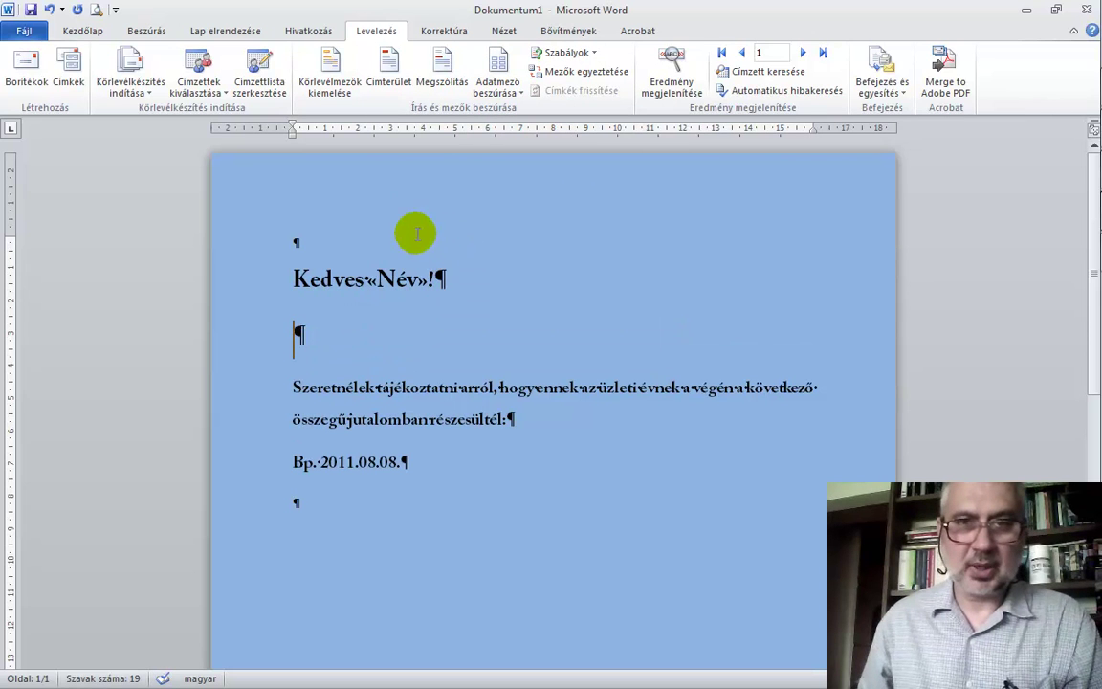
click(500, 88)
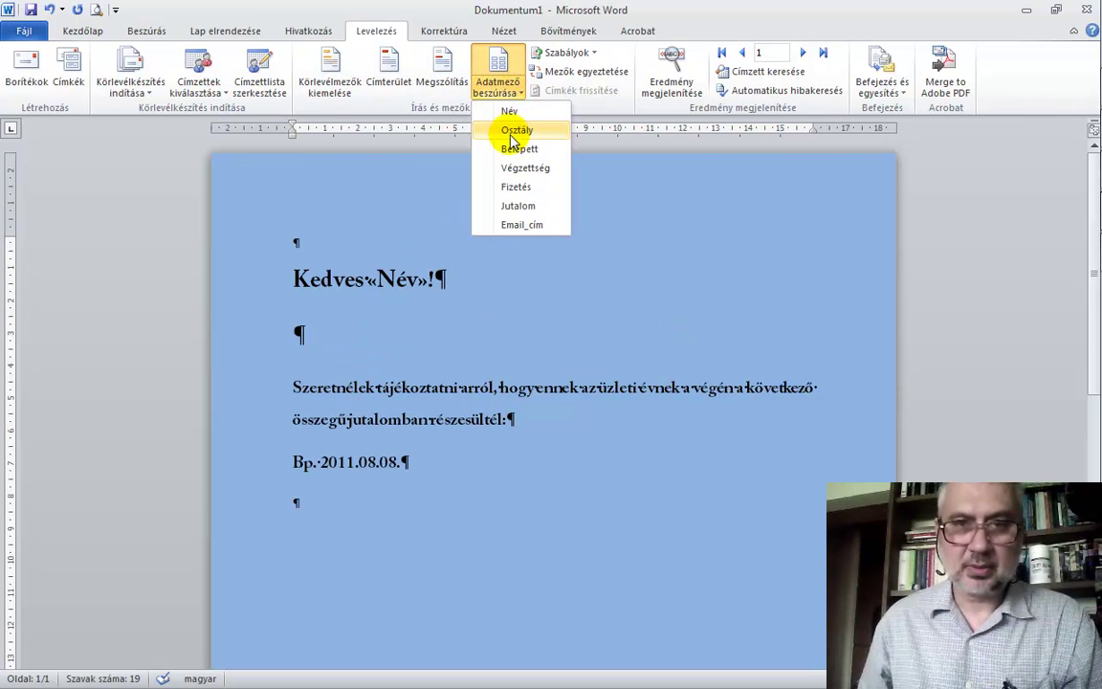
click(514, 134)
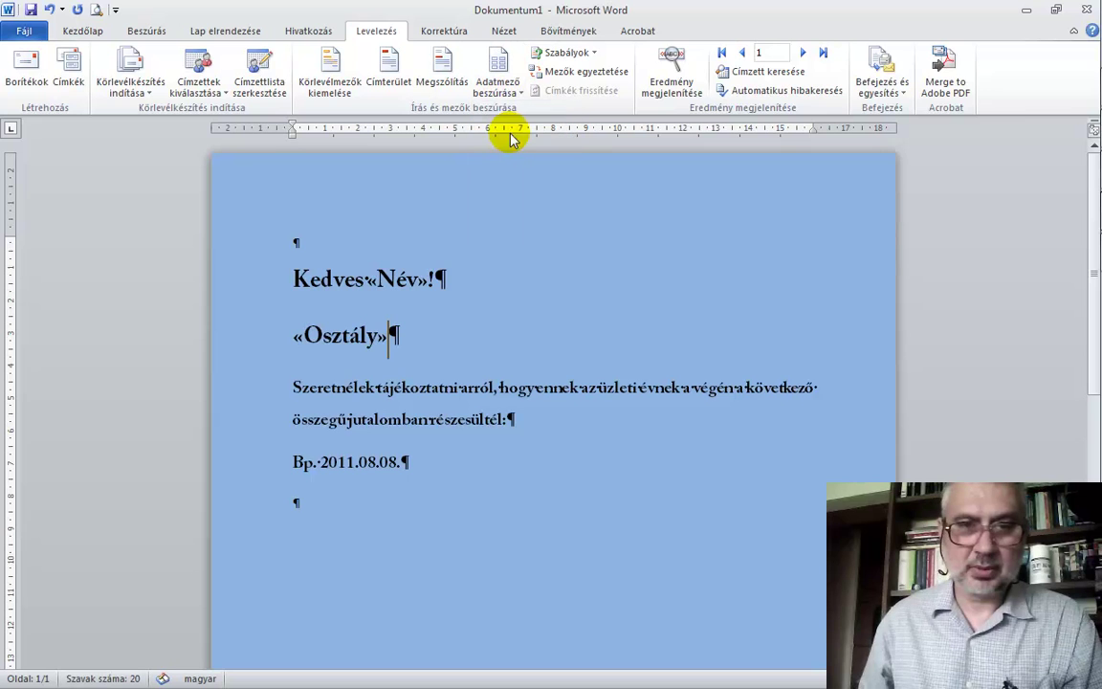
key(Return)
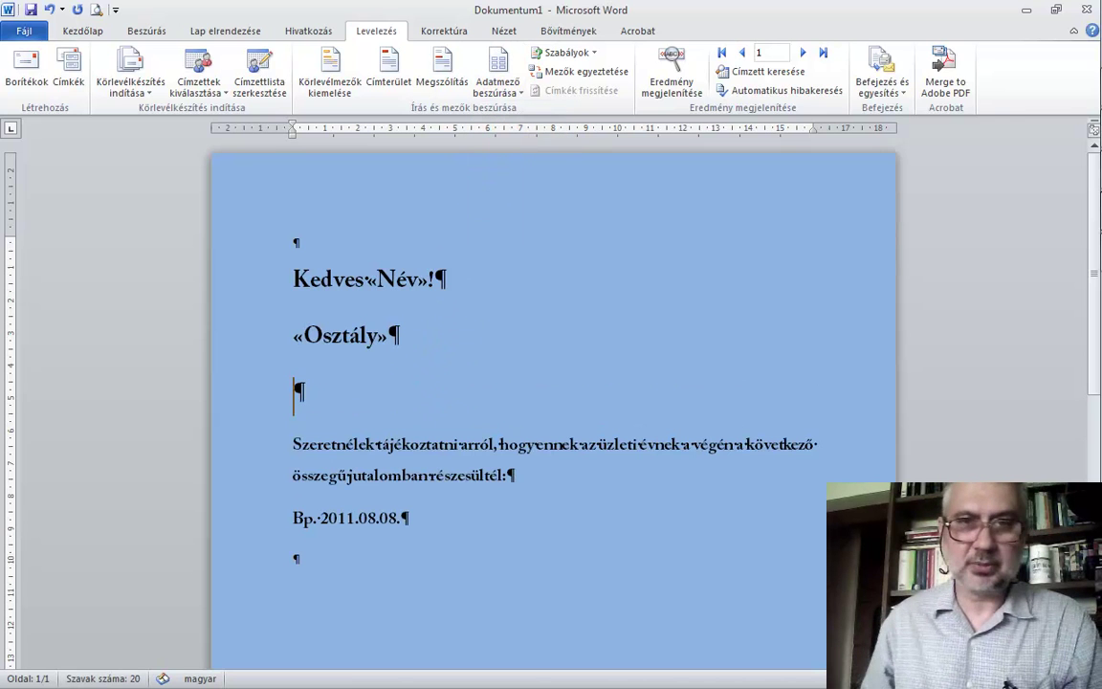
click(497, 88)
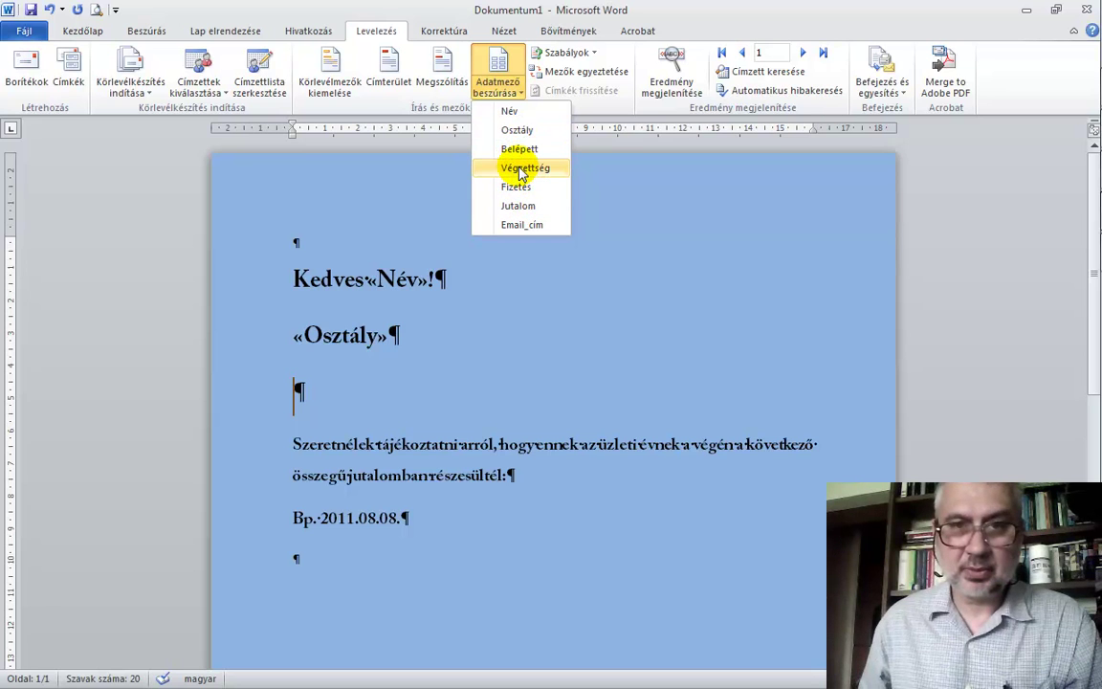
click(521, 224)
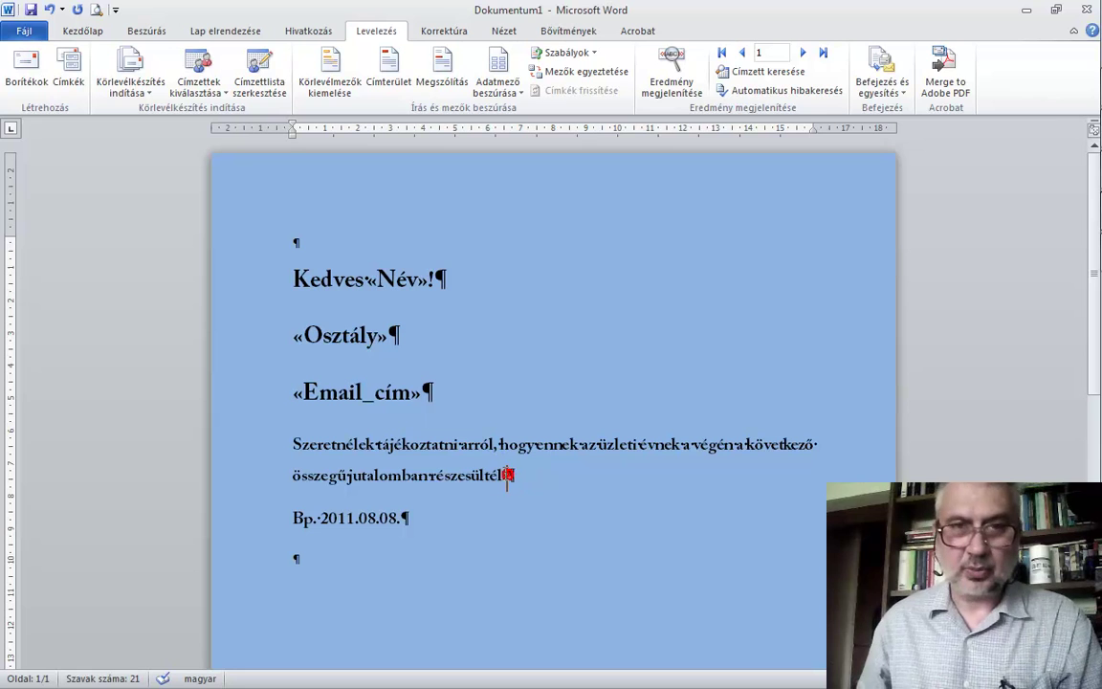
Insert Jutalom, type 'a fizetéseden felül:', add Fizetés, and preview with recipient data
click(524, 93)
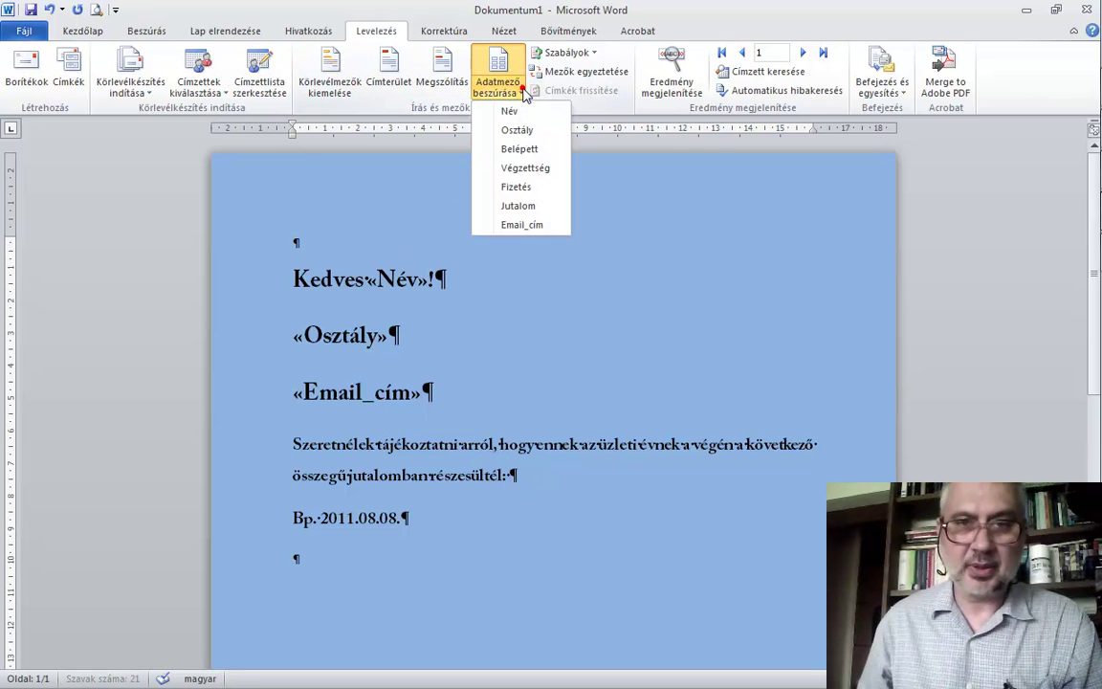
click(517, 207)
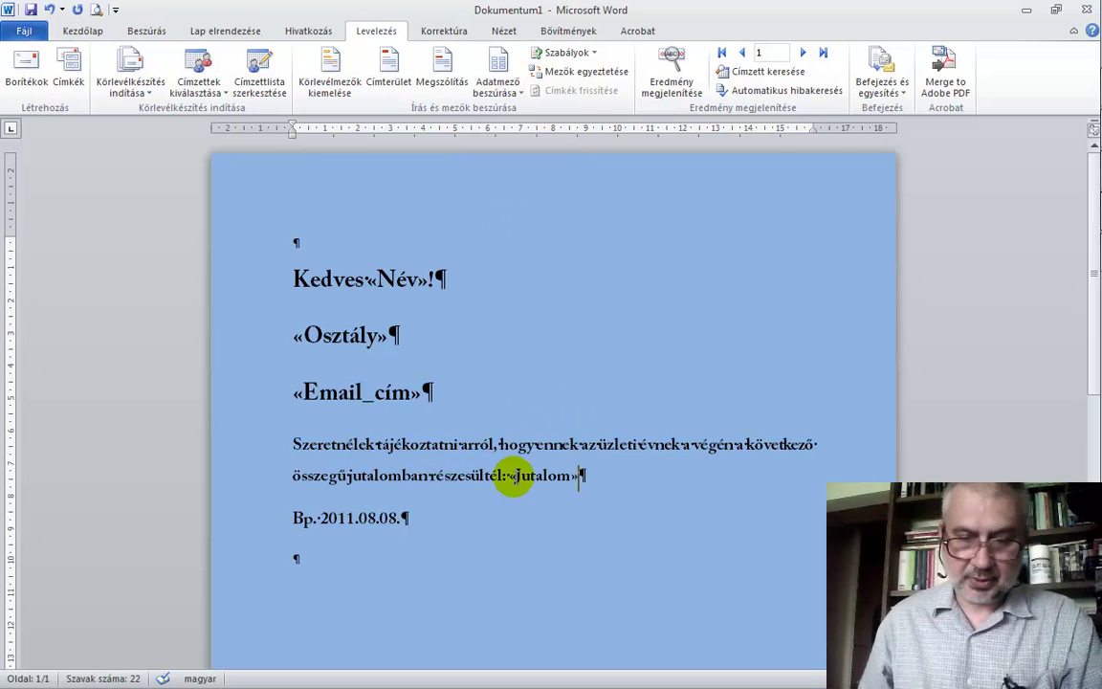
text(a fizetésed)
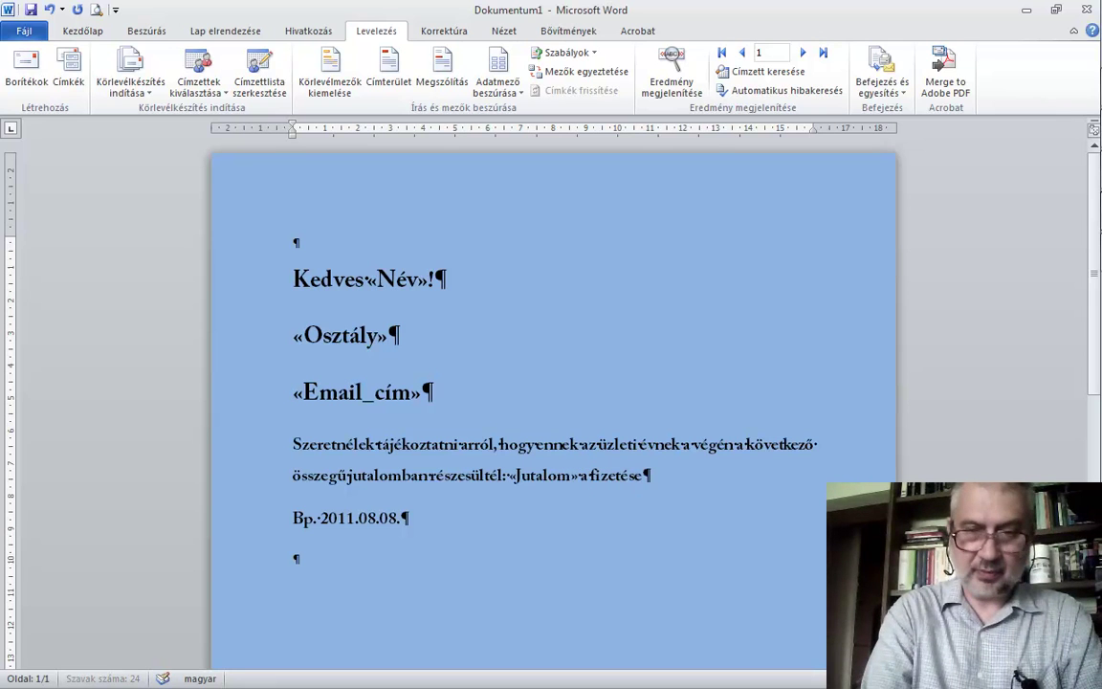
text(en )
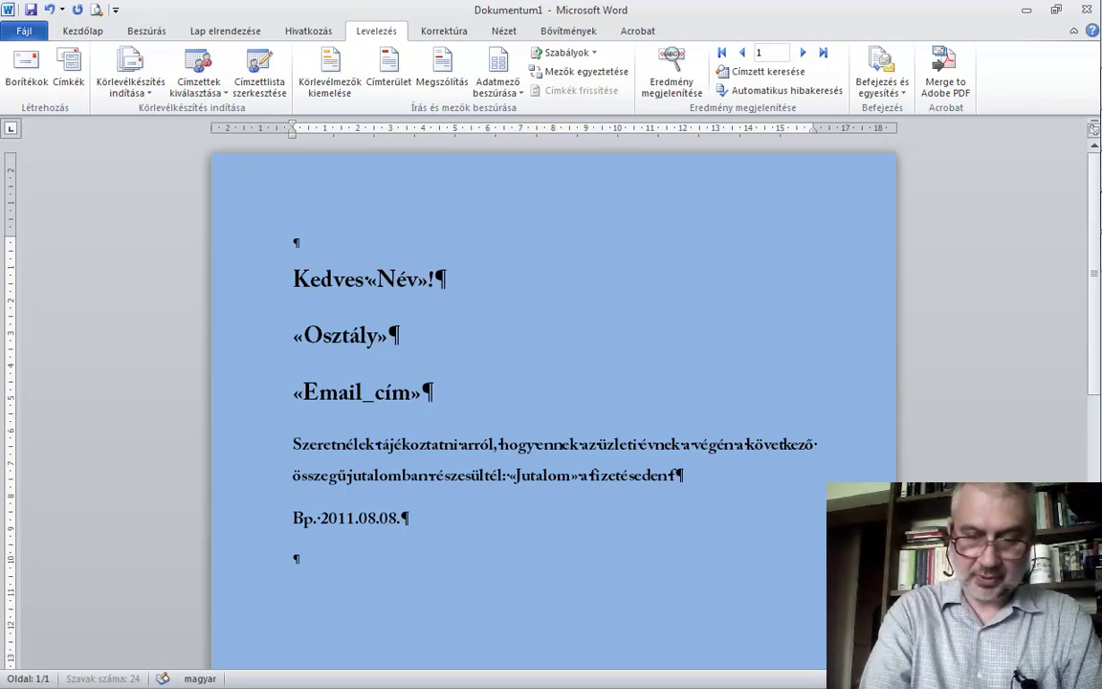
text(felül)
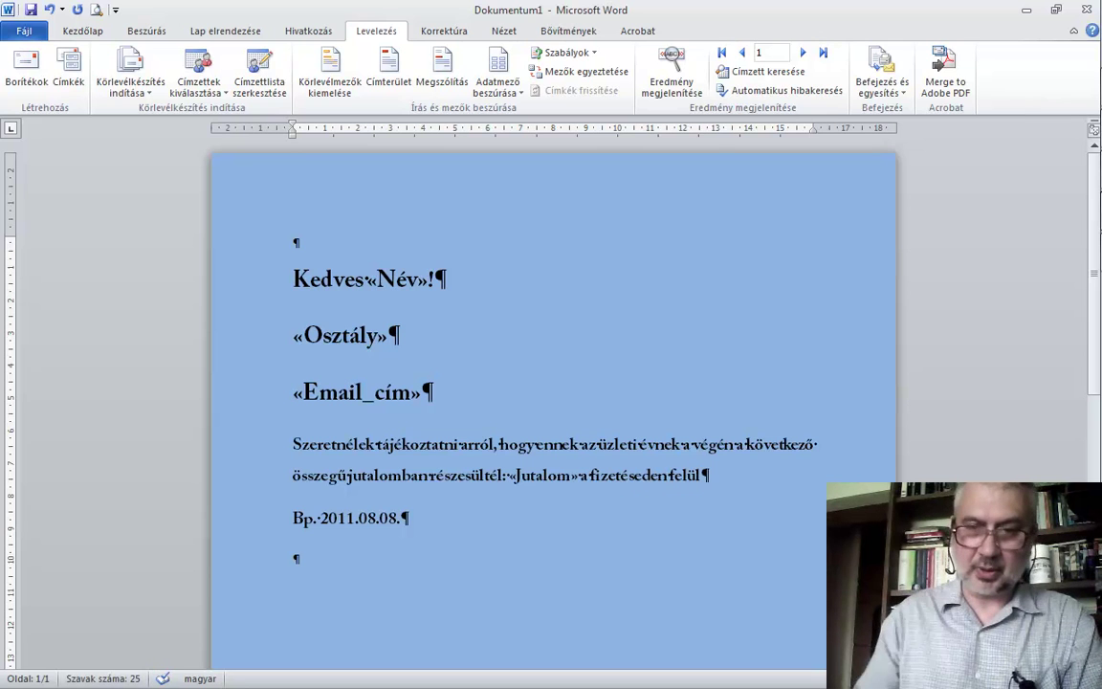
text(:)
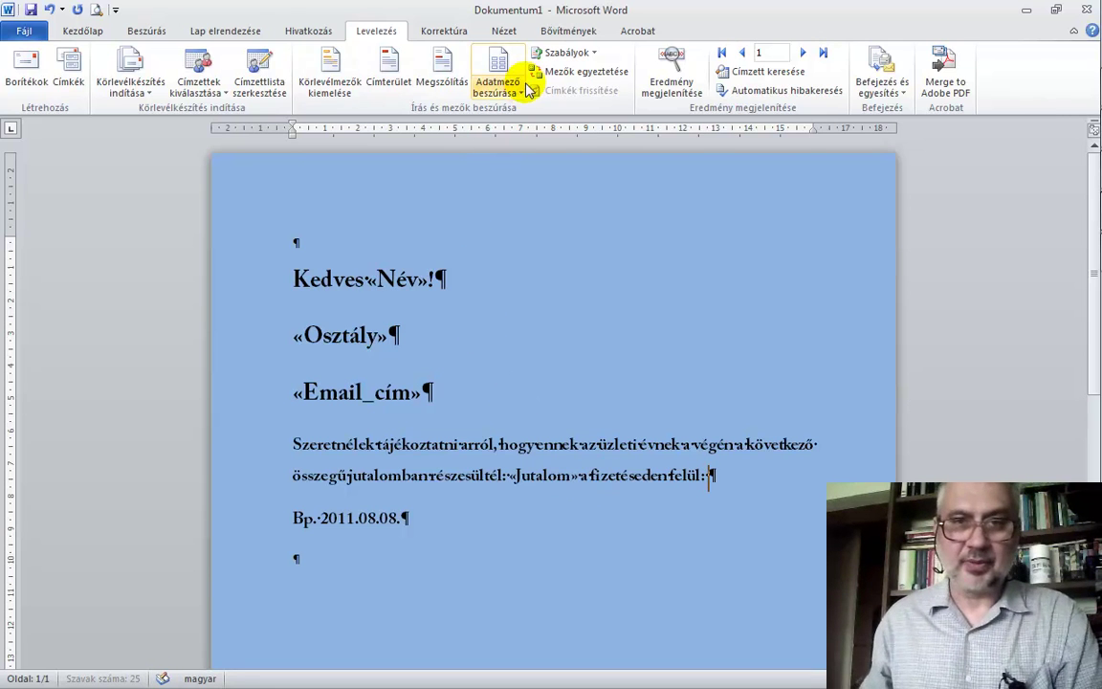
click(525, 96)
click(495, 185)
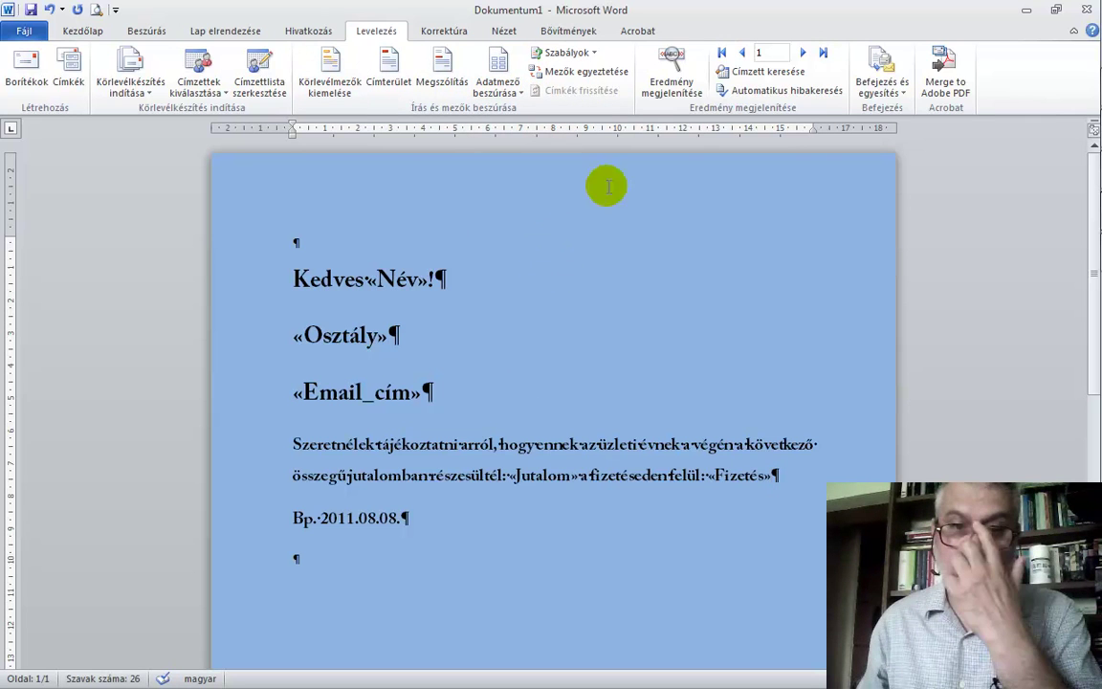
click(682, 77)
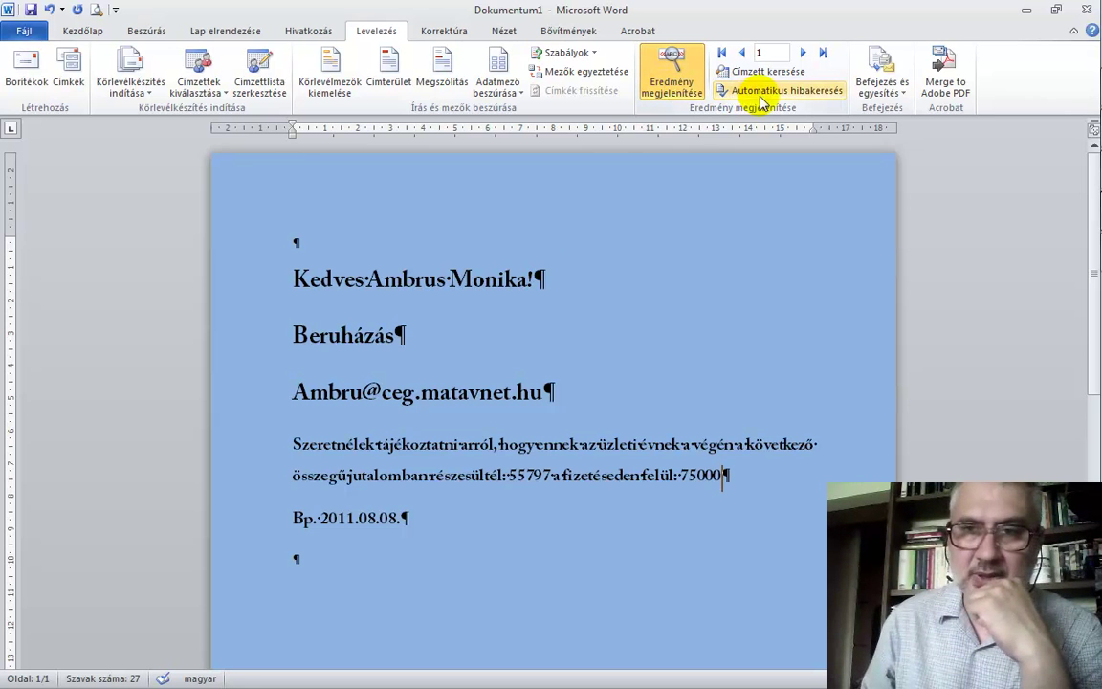
Step the merge preview forward to record 20 and add Ft after the bonus amount
click(804, 54)
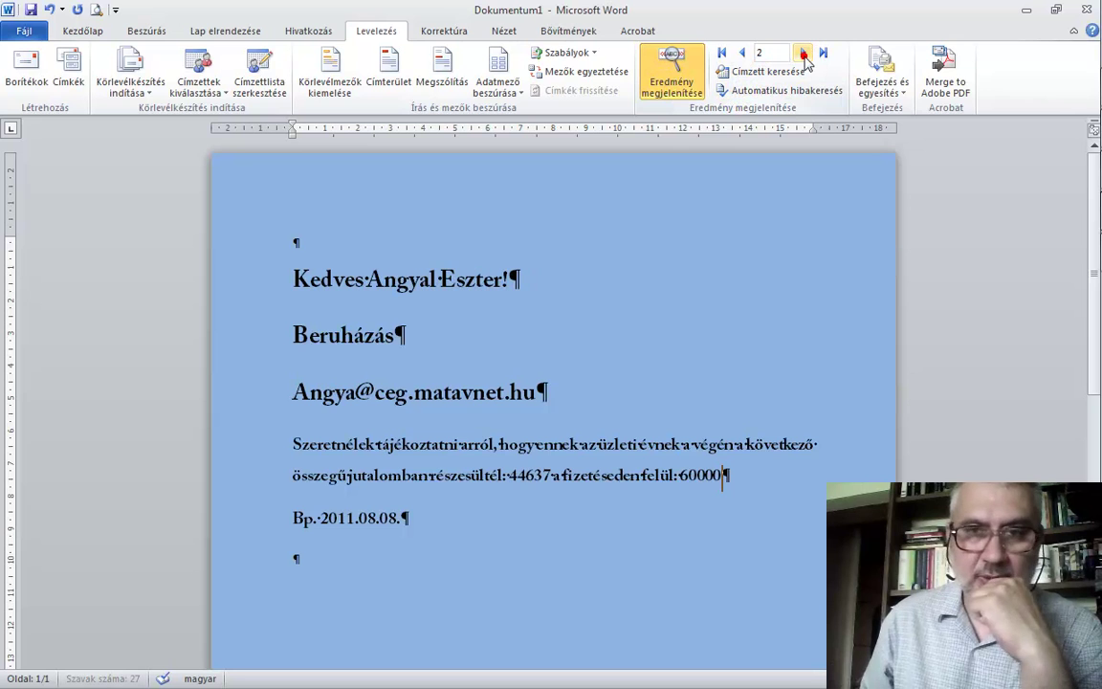
click(804, 55)
click(804, 54)
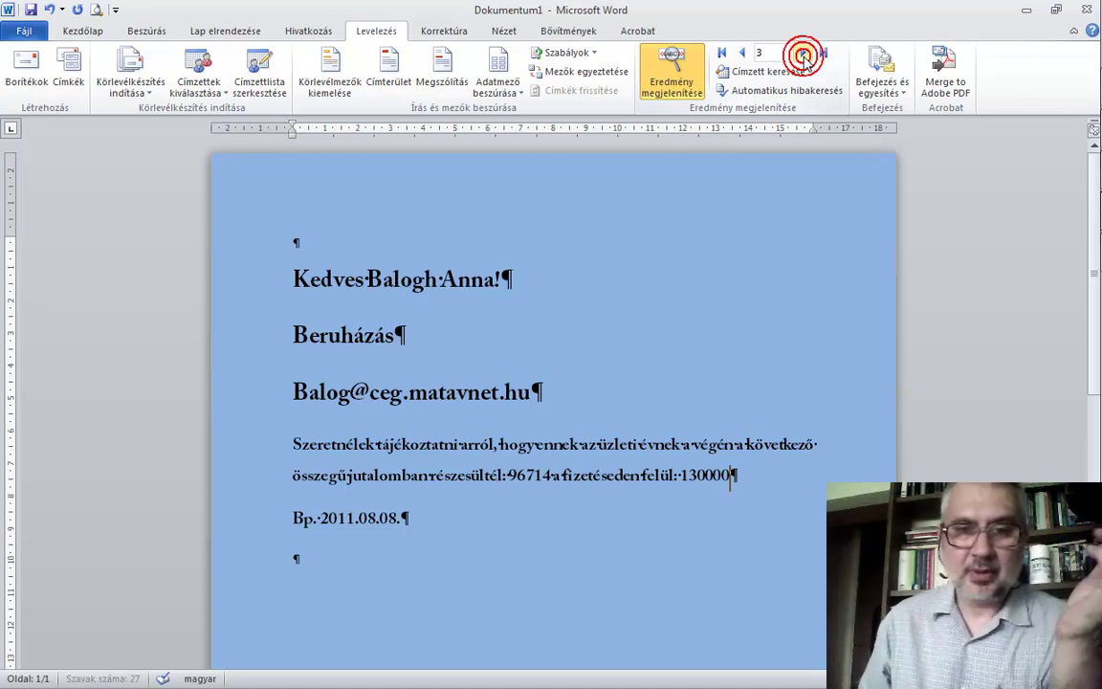
click(802, 54)
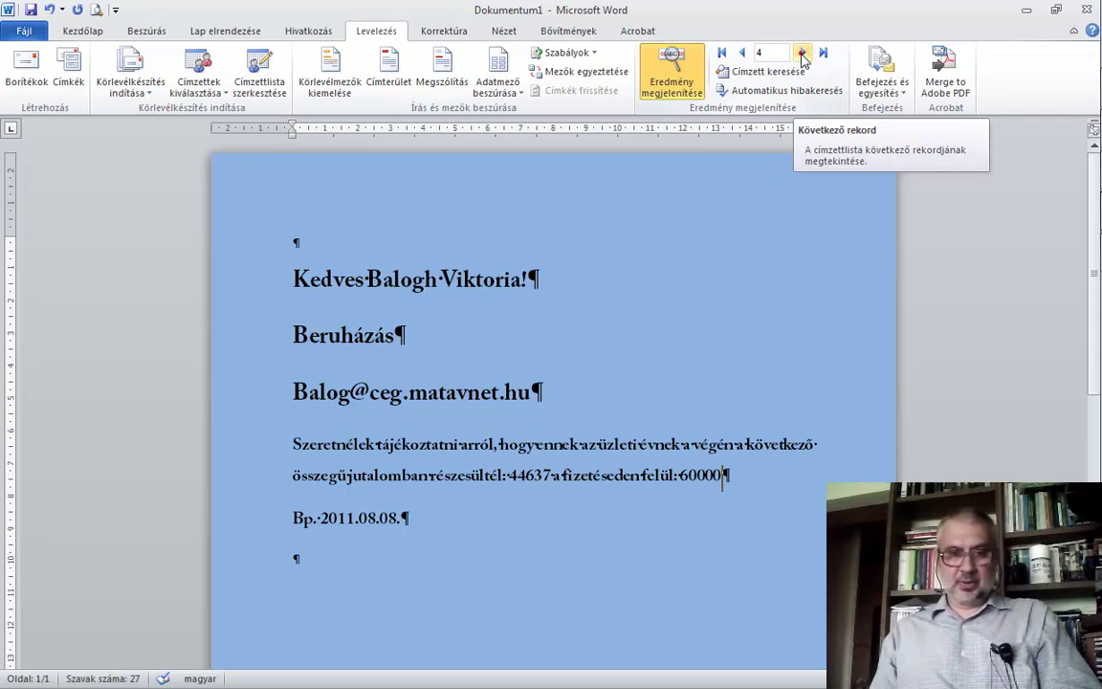
click(802, 55)
click(802, 54)
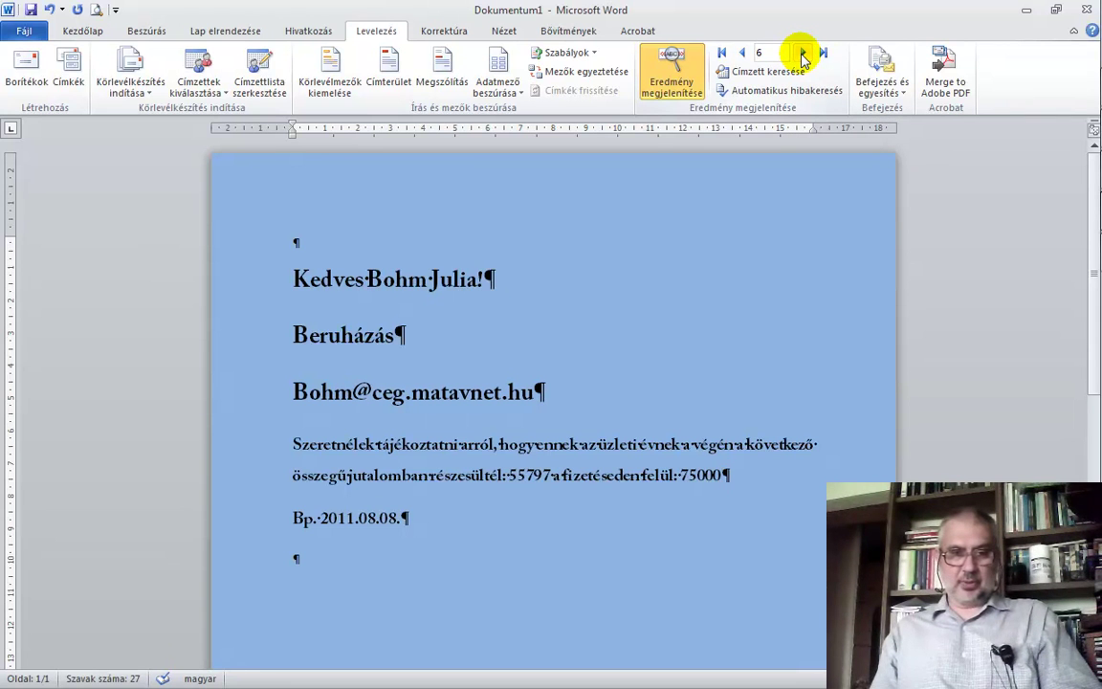
click(802, 54)
click(802, 54)
click(801, 55)
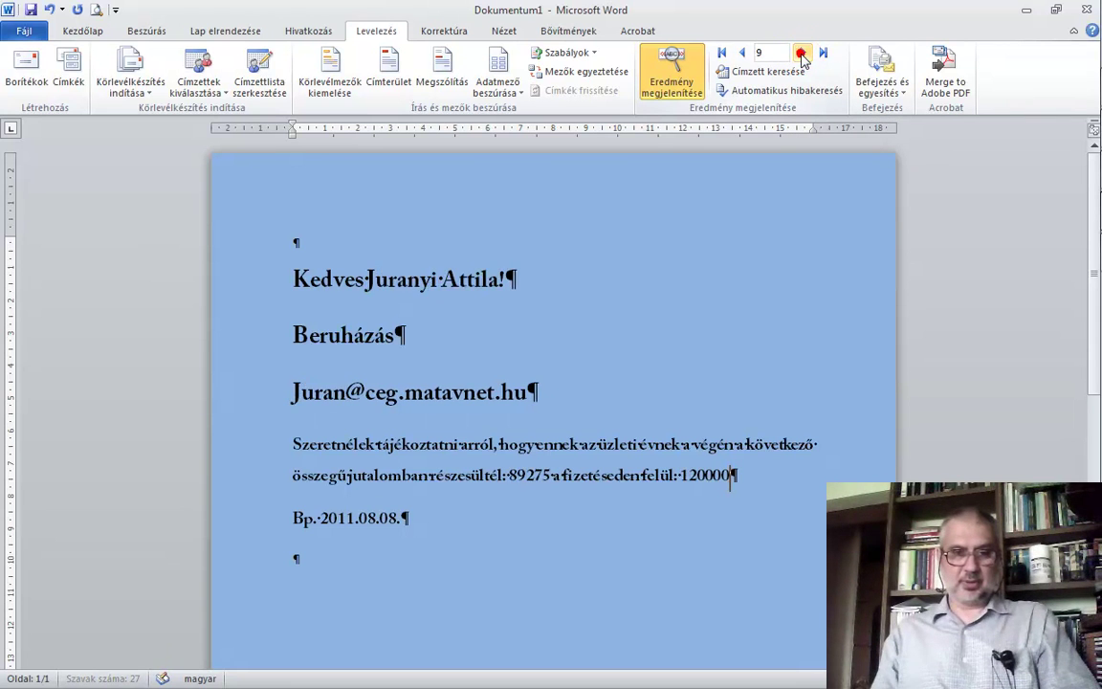
click(802, 54)
click(802, 54)
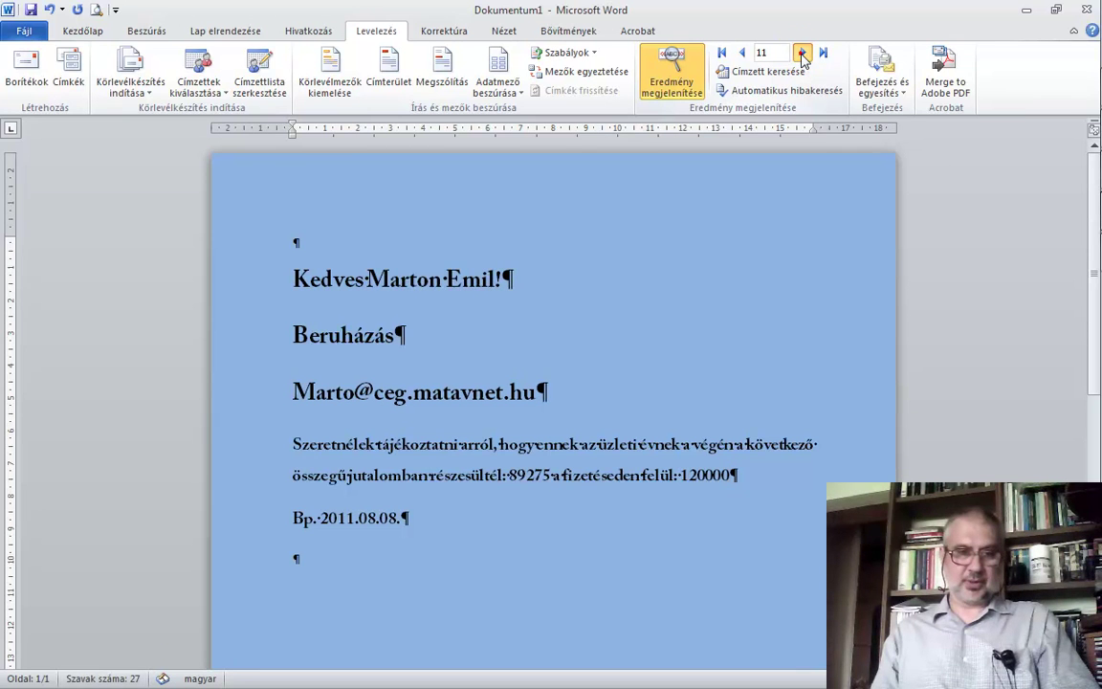
click(801, 54)
click(802, 54)
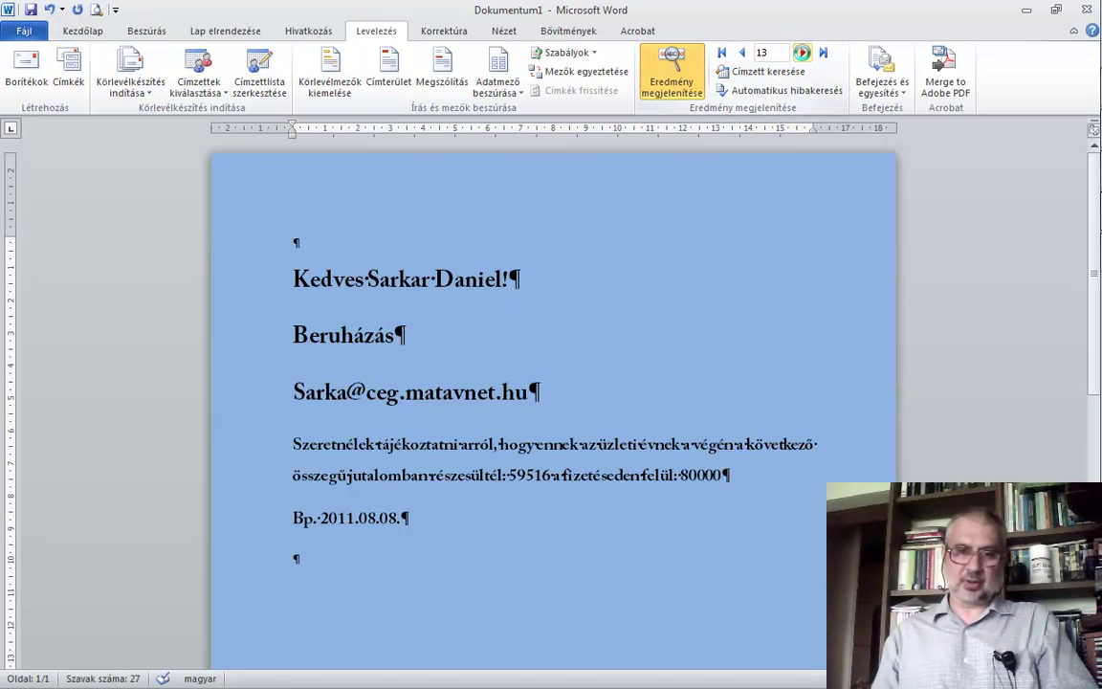
click(804, 54)
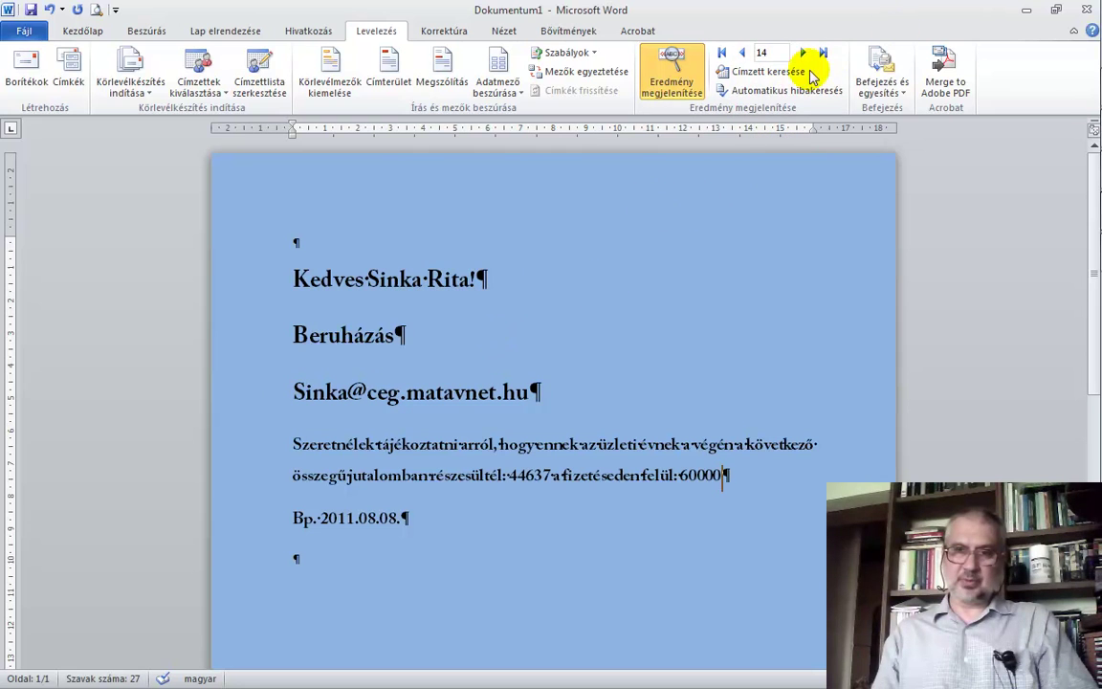
click(804, 54)
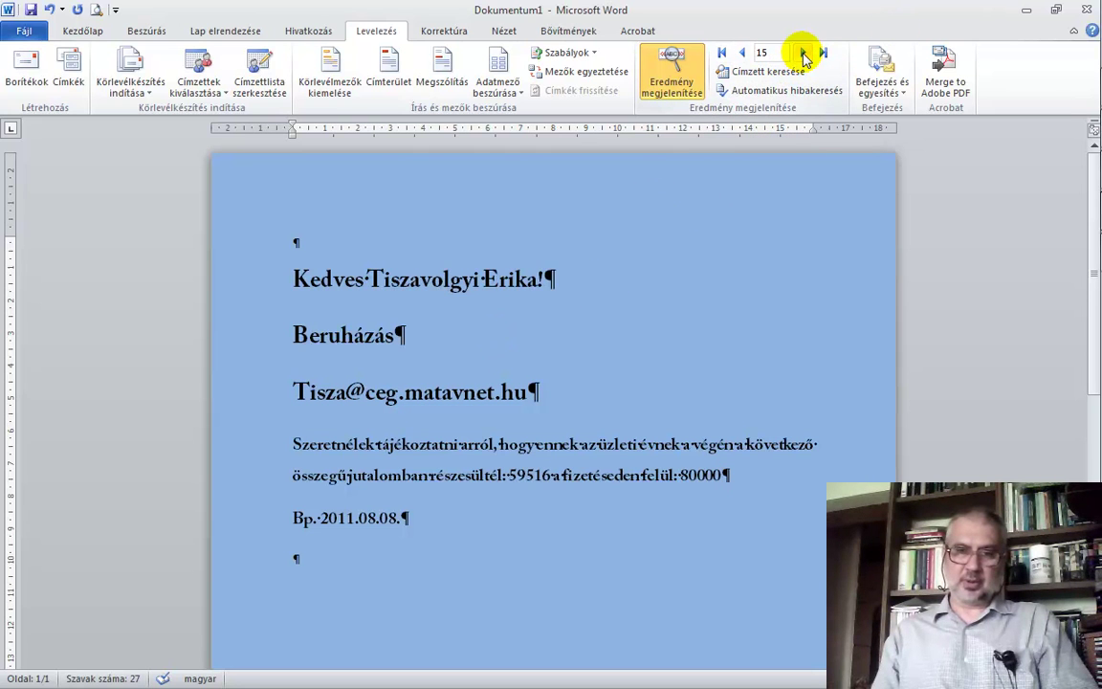
click(804, 54)
click(804, 53)
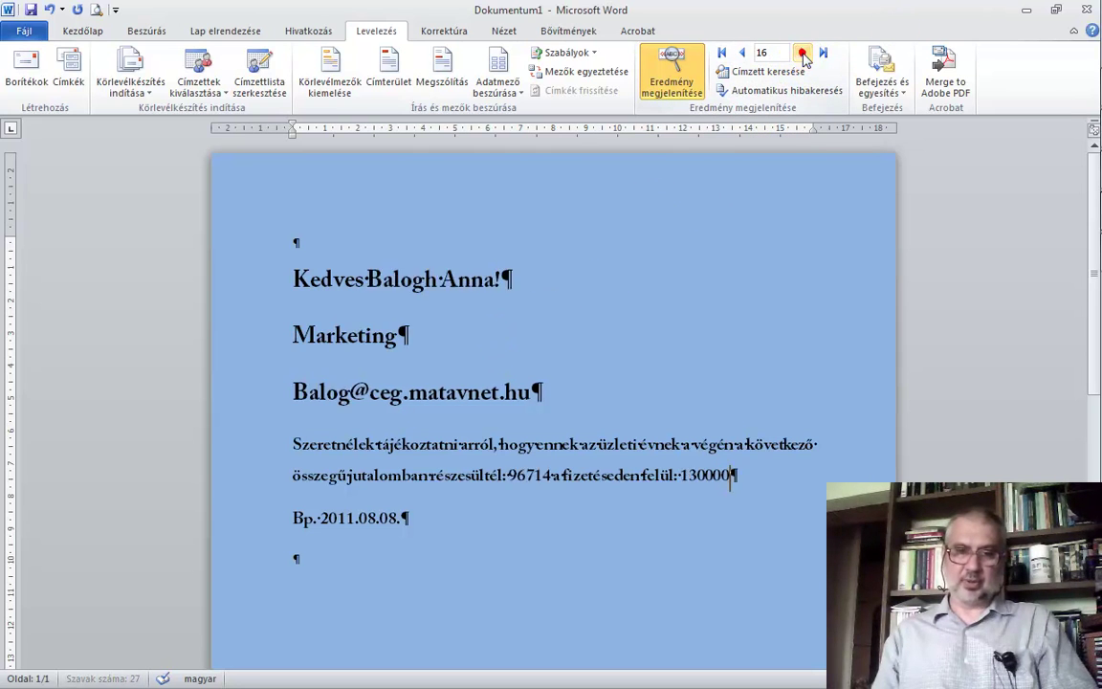
click(804, 53)
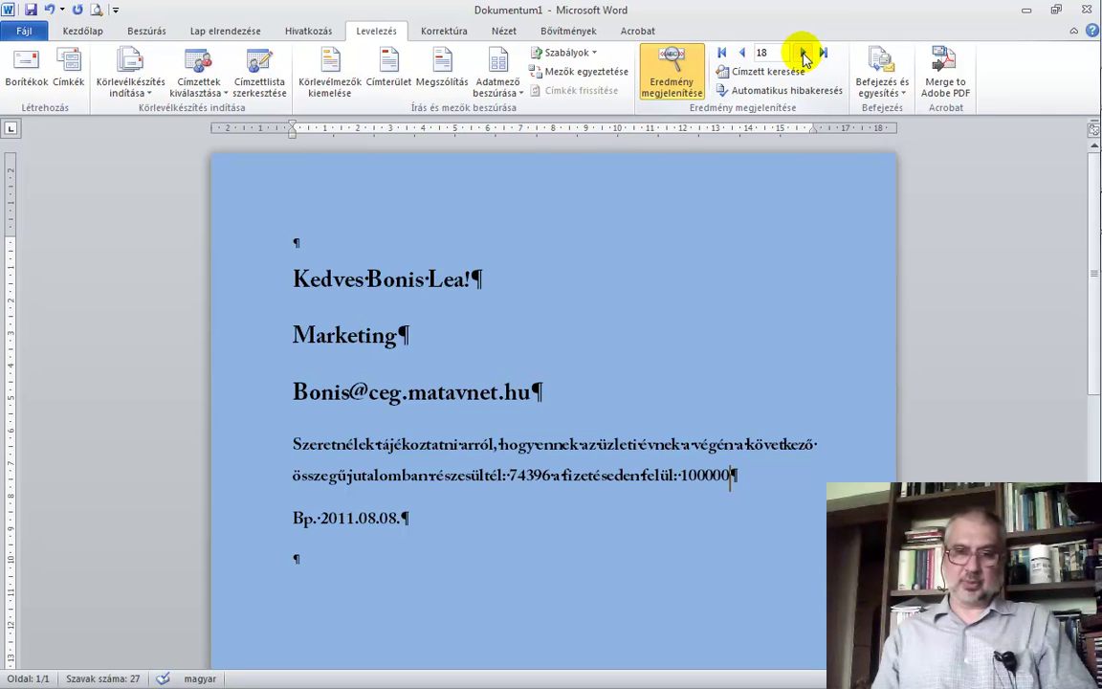
click(804, 54)
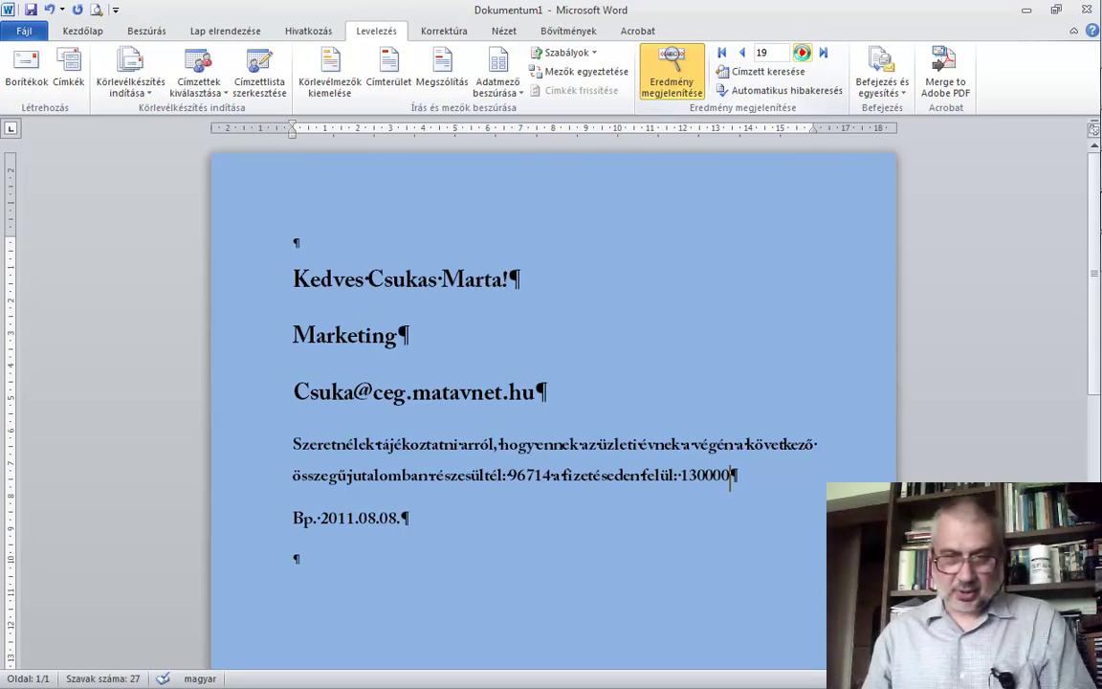
click(804, 53)
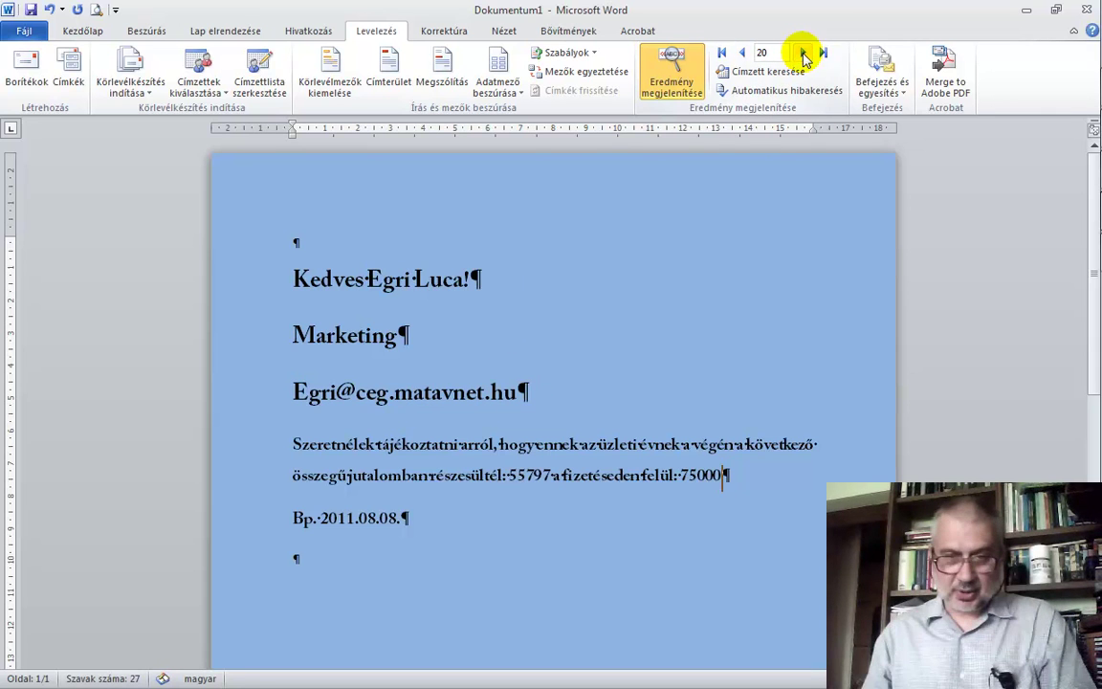
click(552, 476)
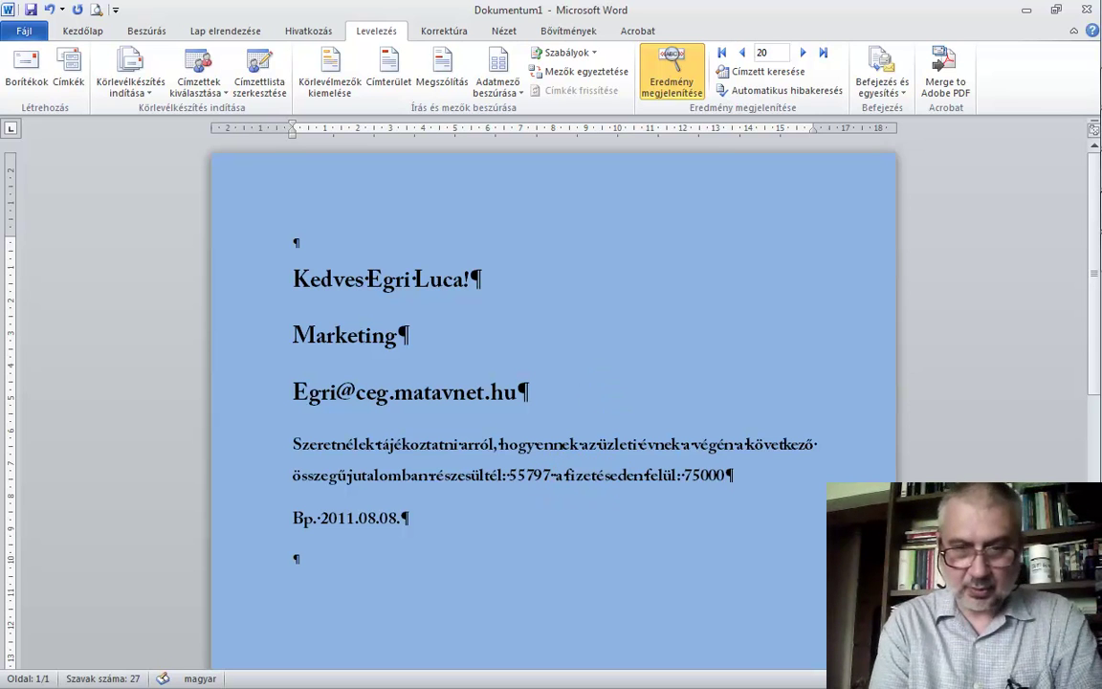
text(Ft)
Add Ft after the payment amount, save as megoldás_törzs.docx, and switch back to field codes
click(739, 471)
text(Ft)
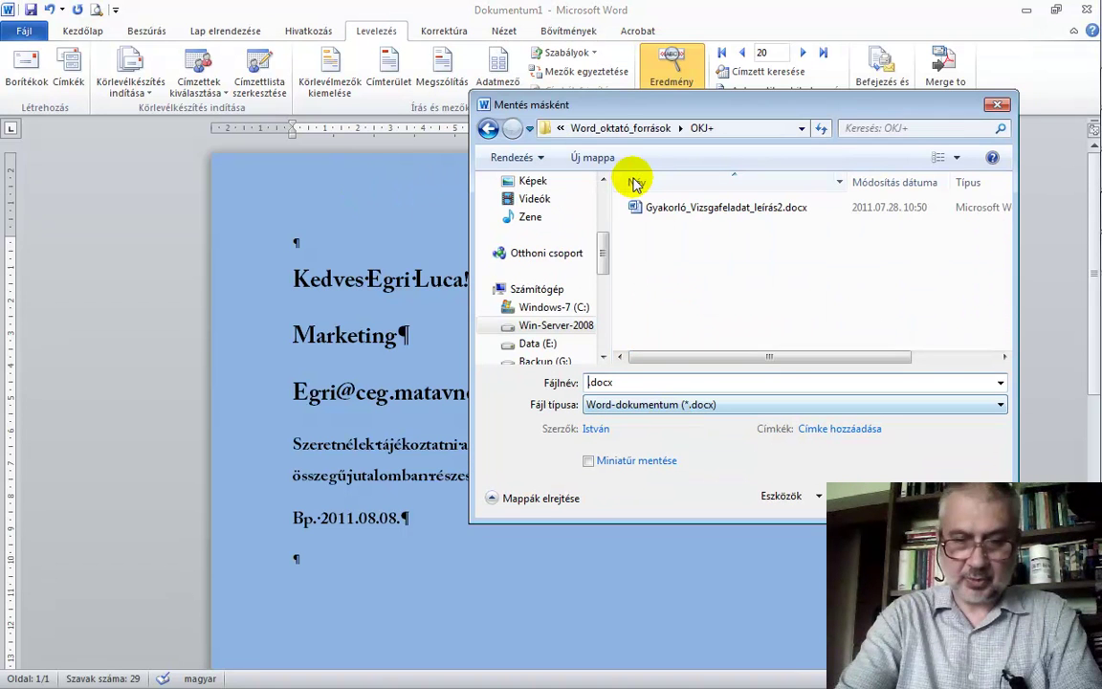
text(megoldás_t)
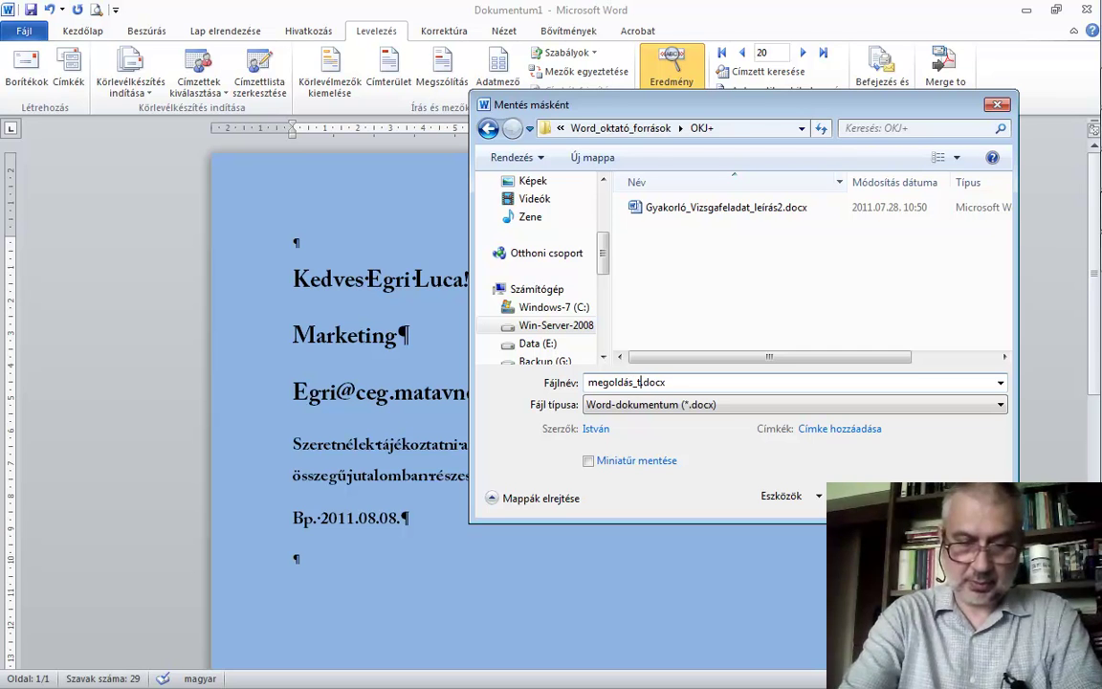
text(örzs)
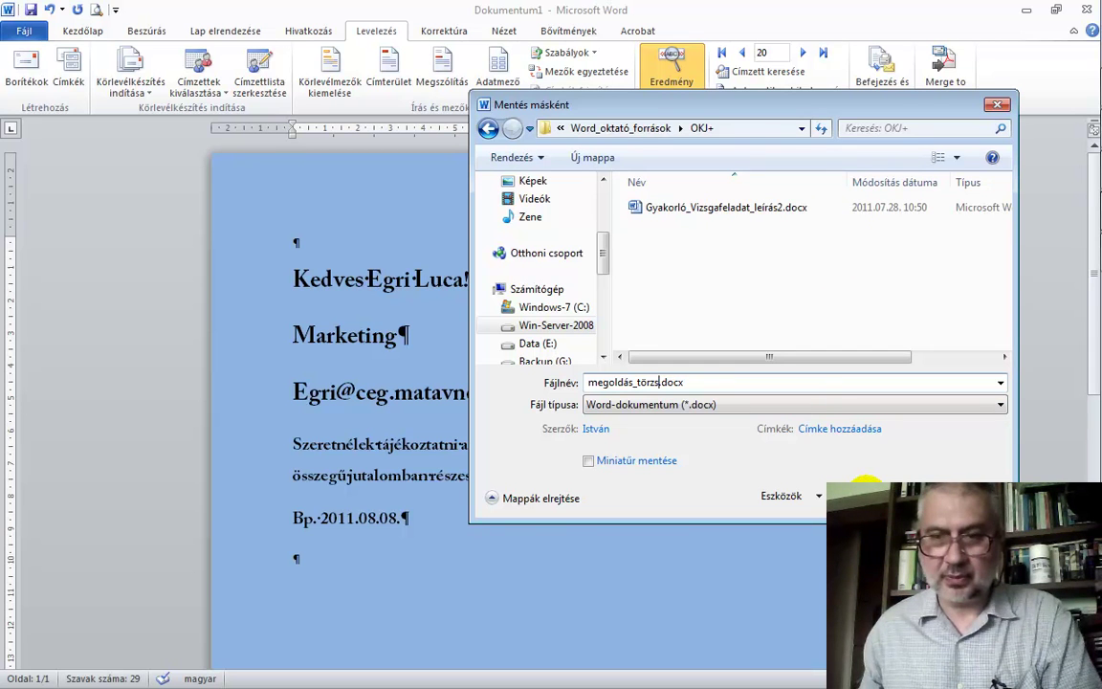
key(Return)
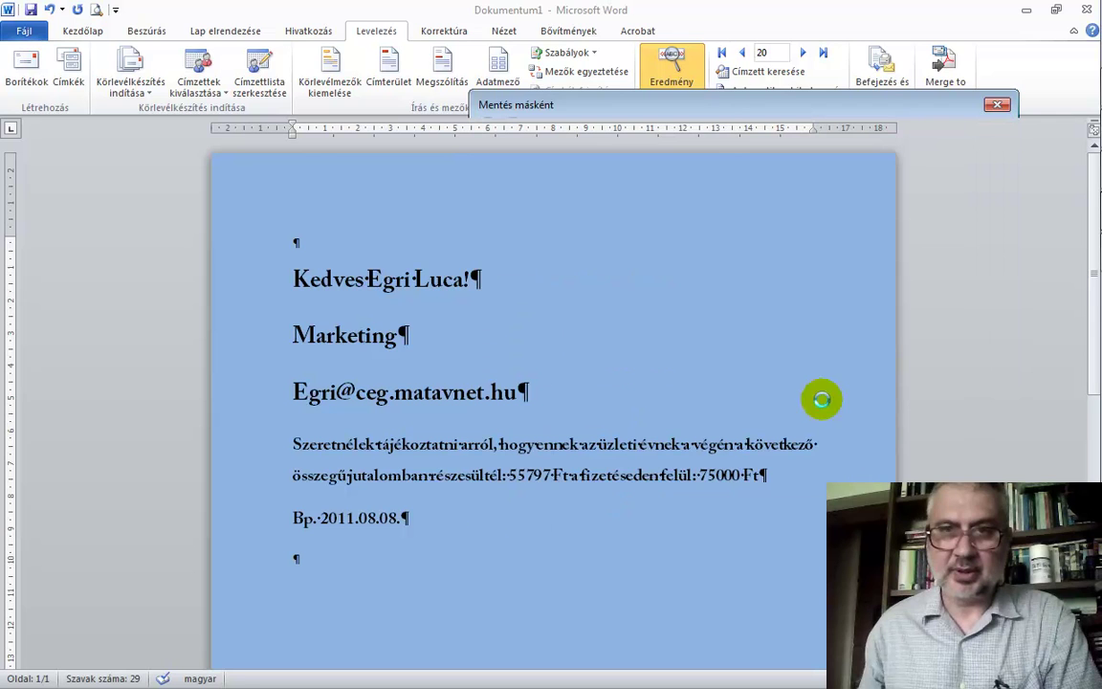
click(671, 72)
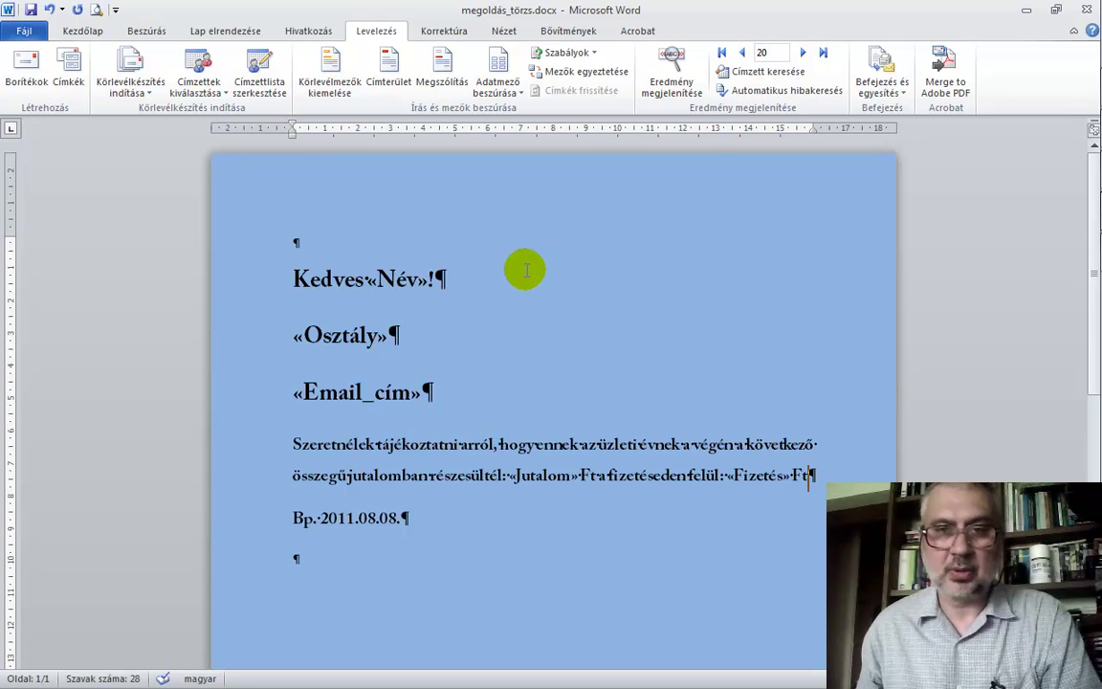
Merge all records into a new document of individual editable letters
click(897, 88)
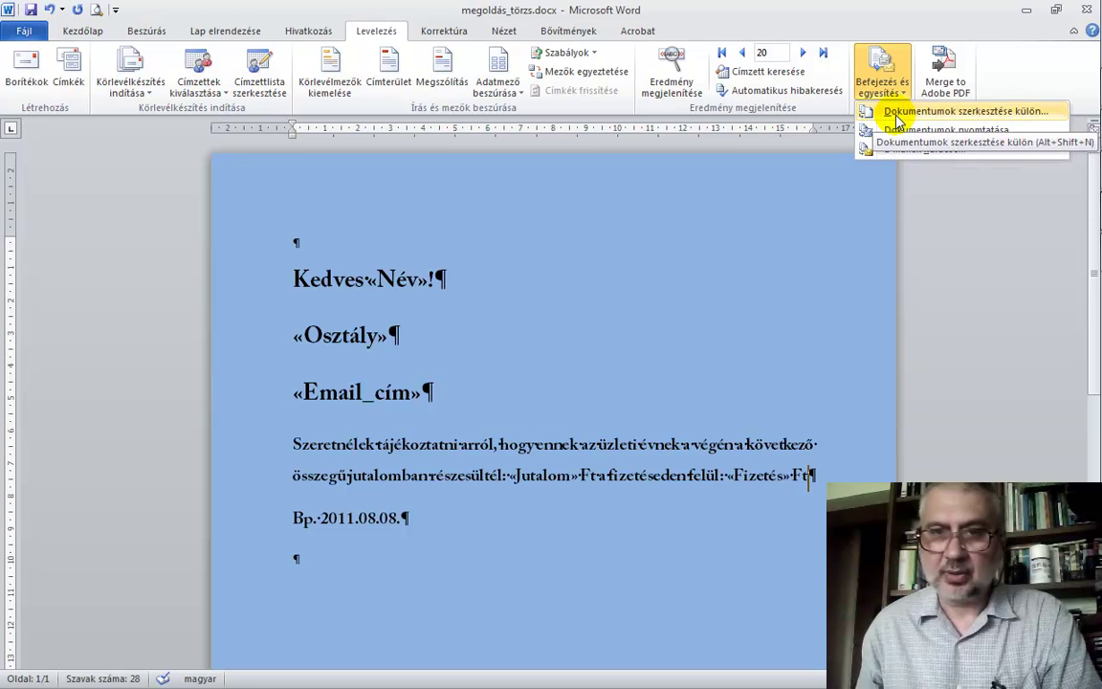
click(896, 113)
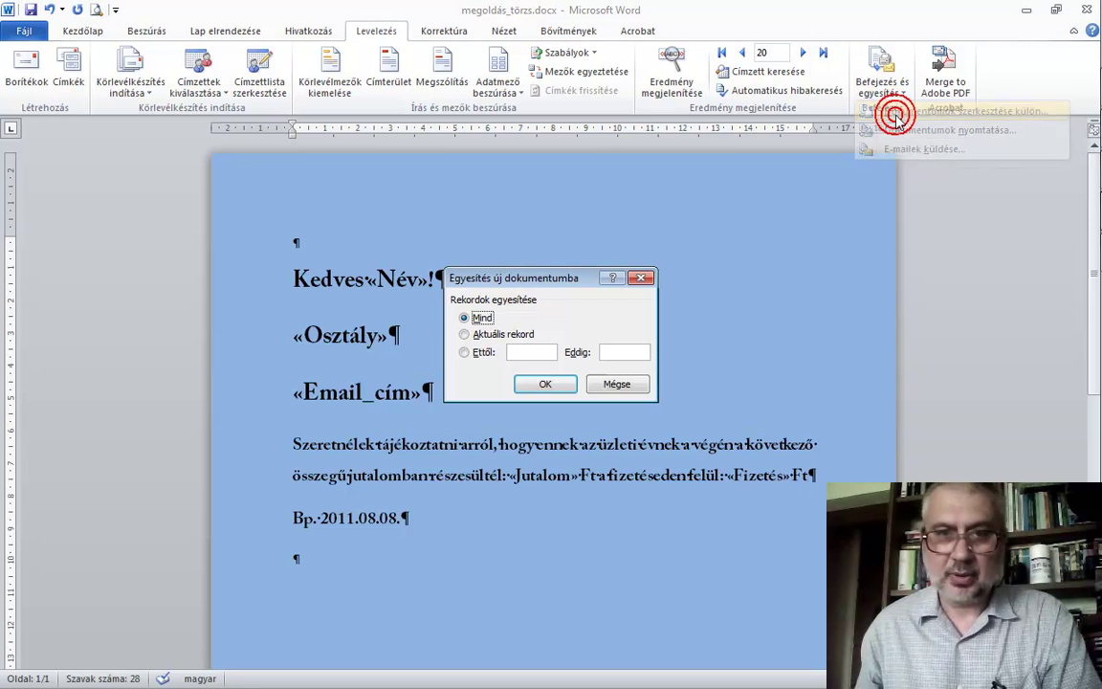
click(543, 387)
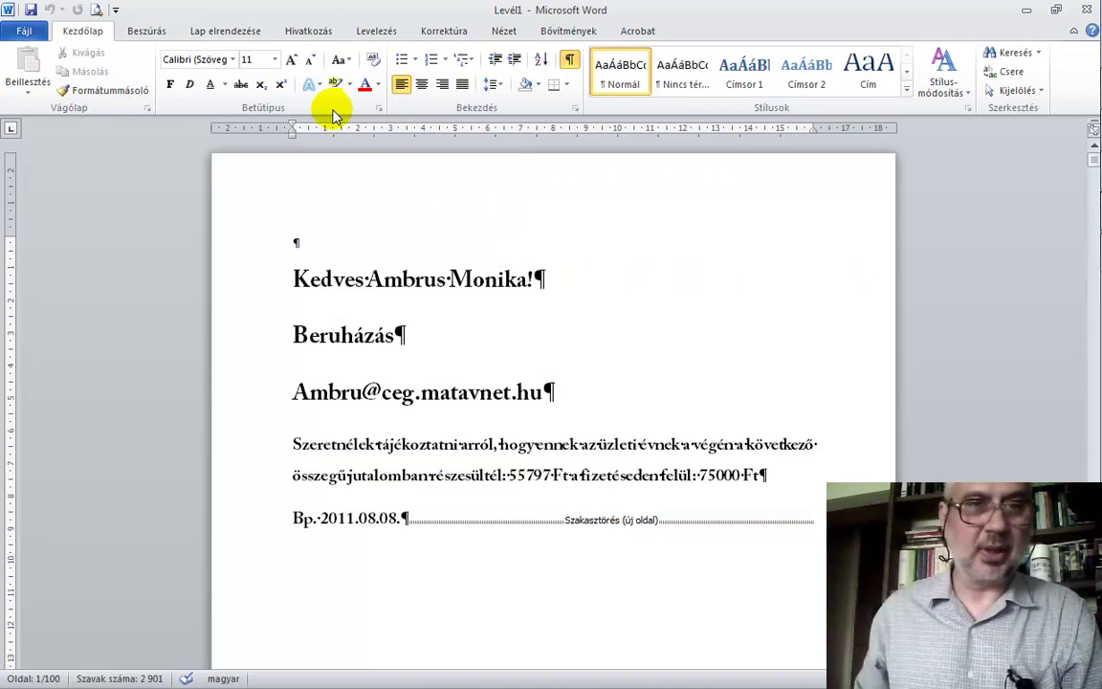
Give the merged document's pages a light-blue page colour
click(201, 36)
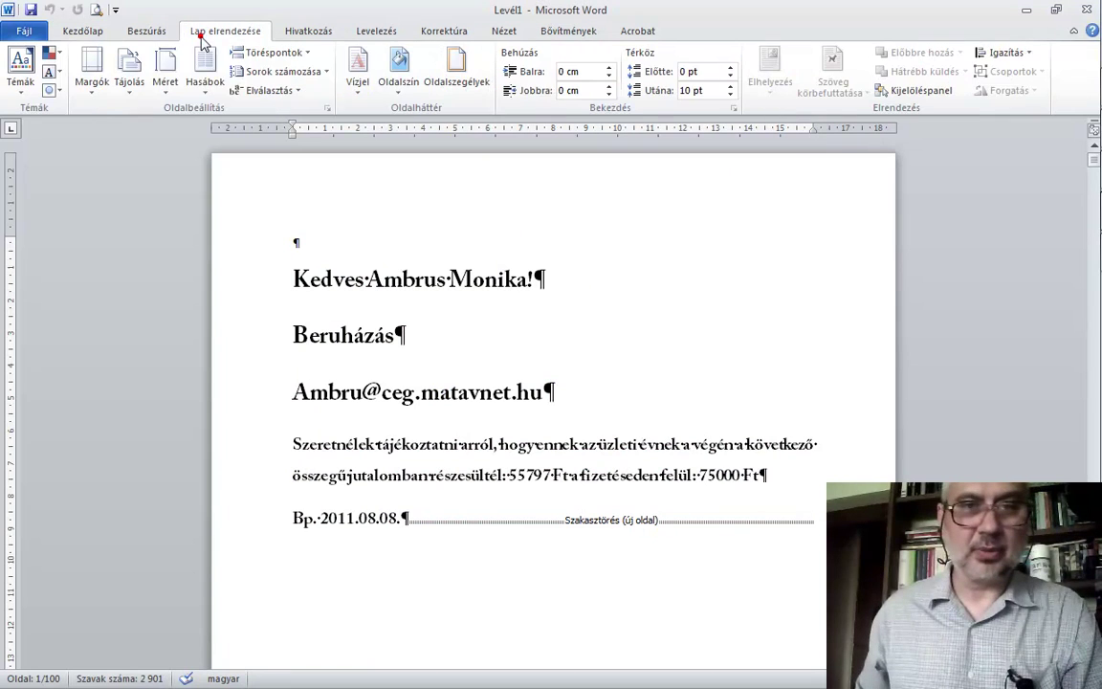
click(399, 91)
click(427, 150)
click(423, 173)
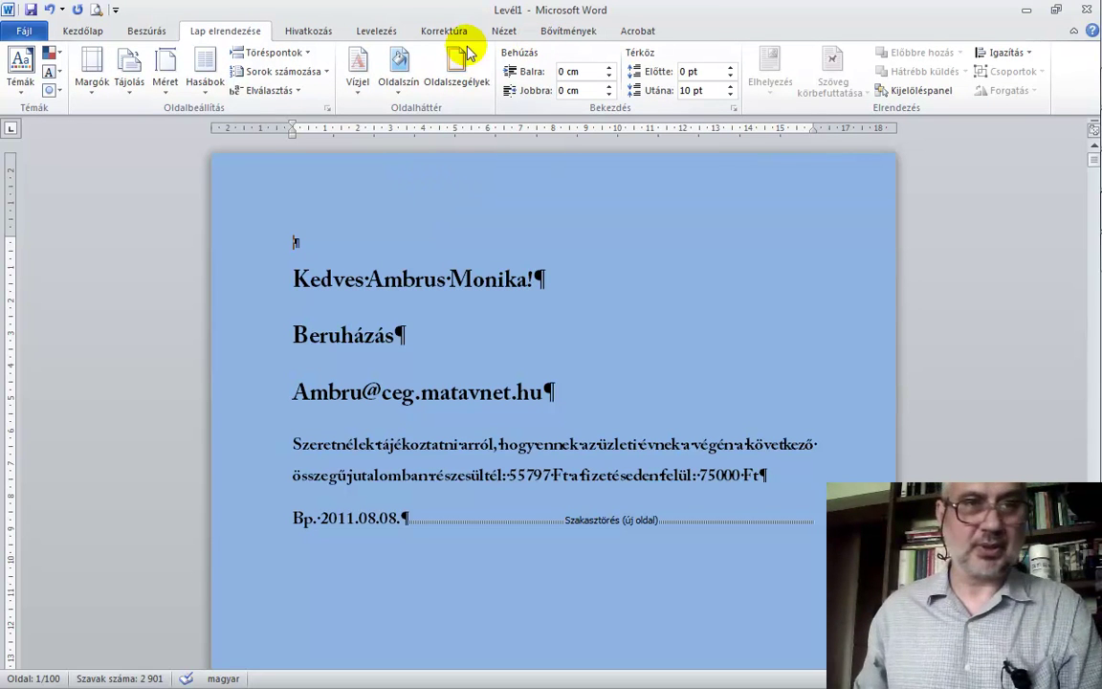
Save the merged Levél1 document in the OKJ+ folder as megoldás_forma.docx
click(32, 11)
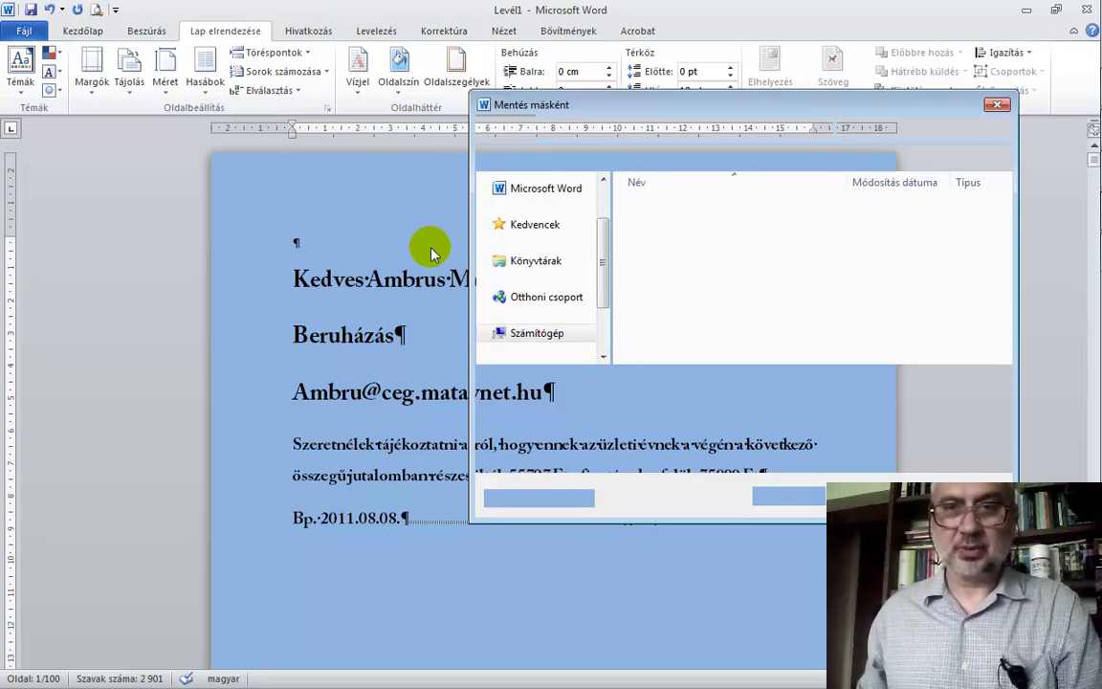
click(682, 226)
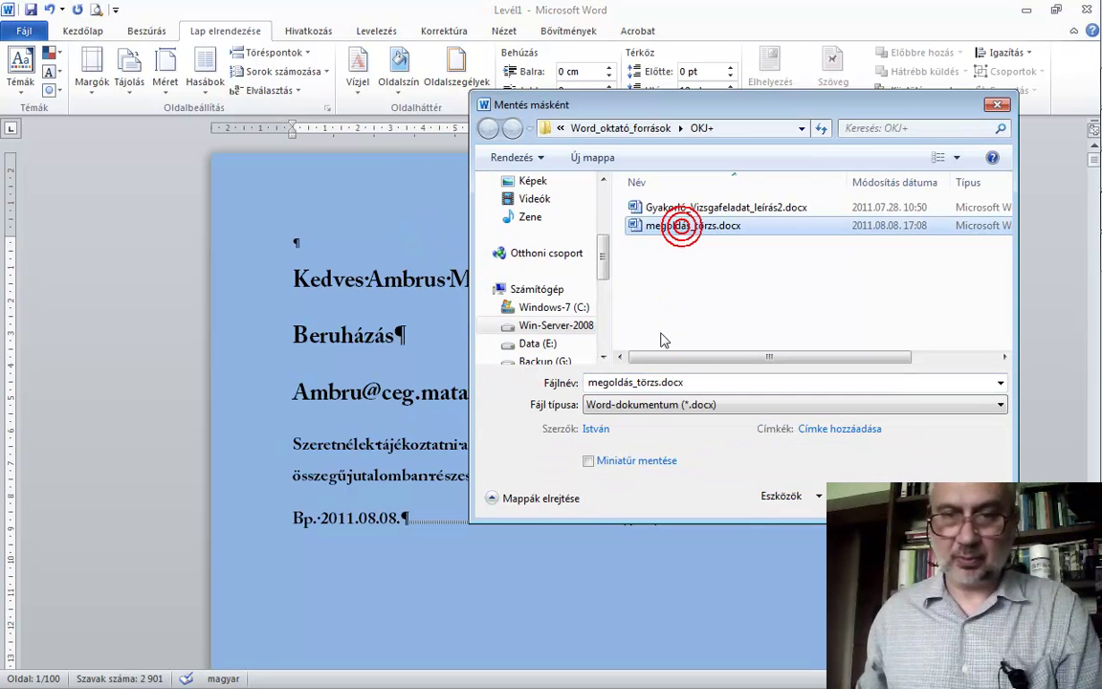
click(656, 382)
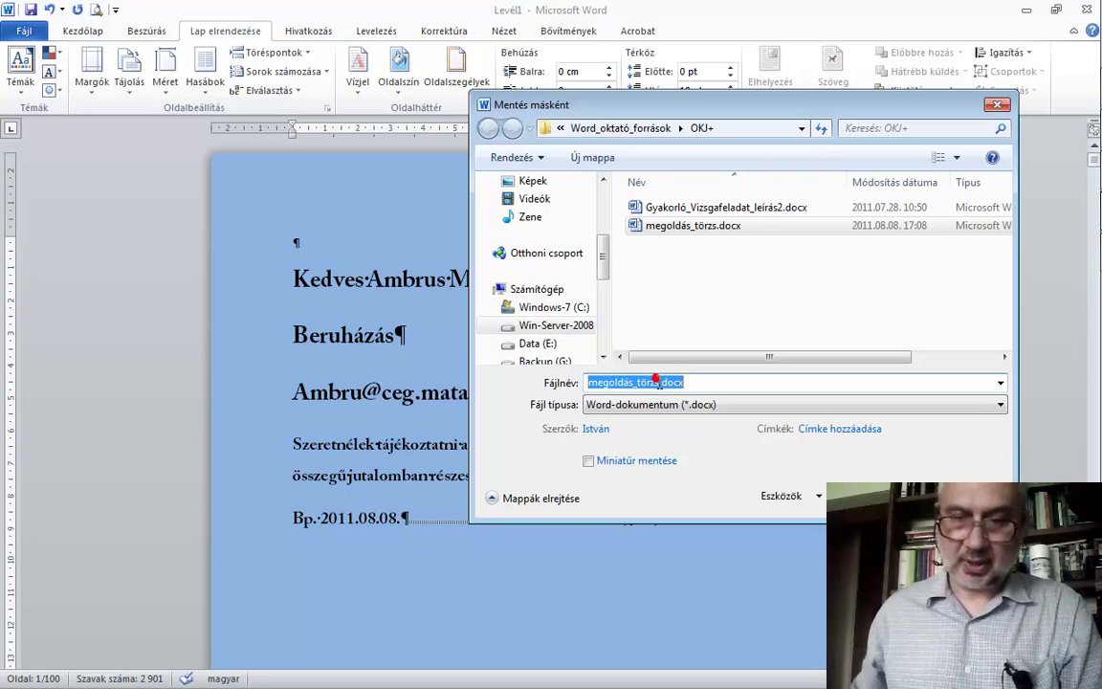
click(656, 382)
key(BackSpace)
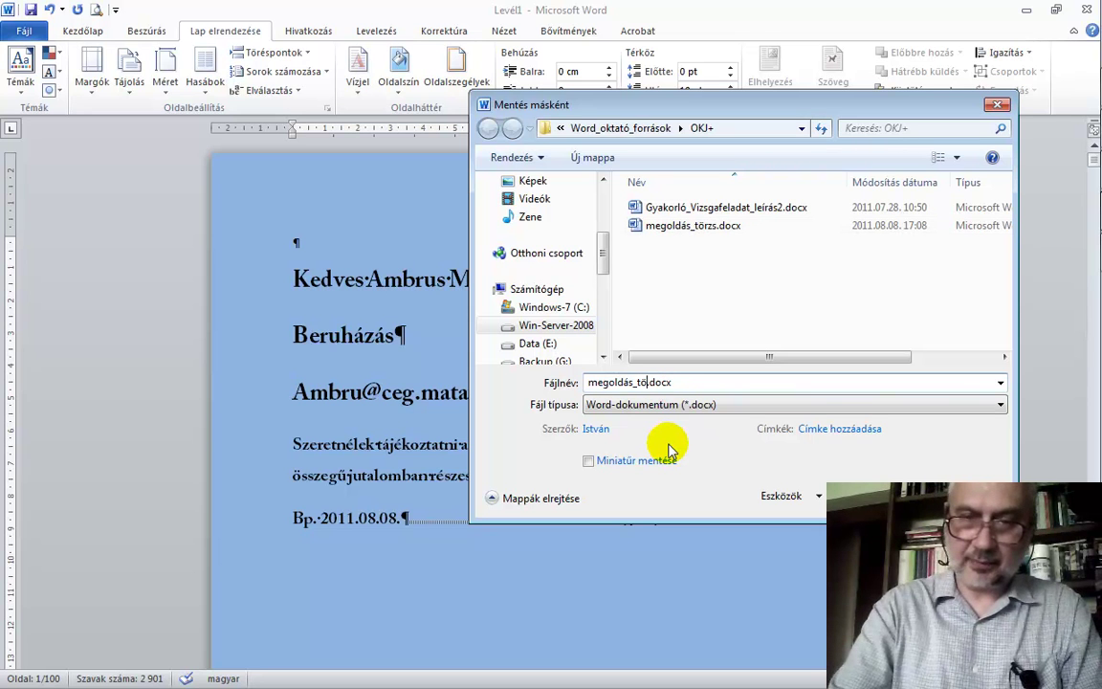
key(BackSpace)
text(forma)
key(ctrl+a)
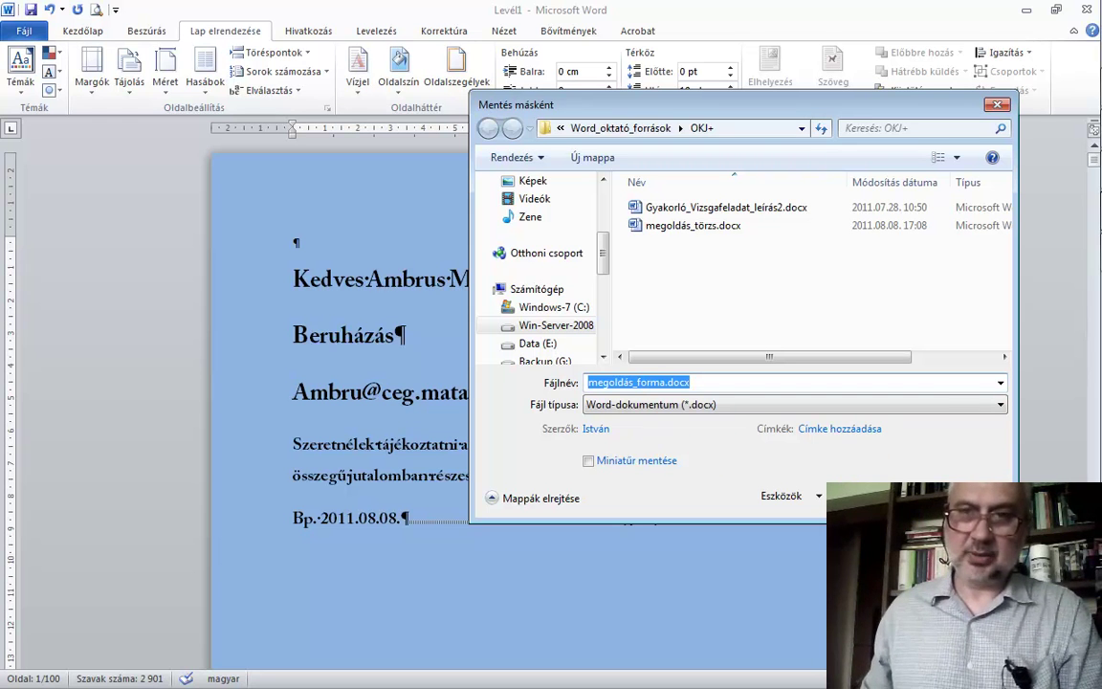
click(866, 496)
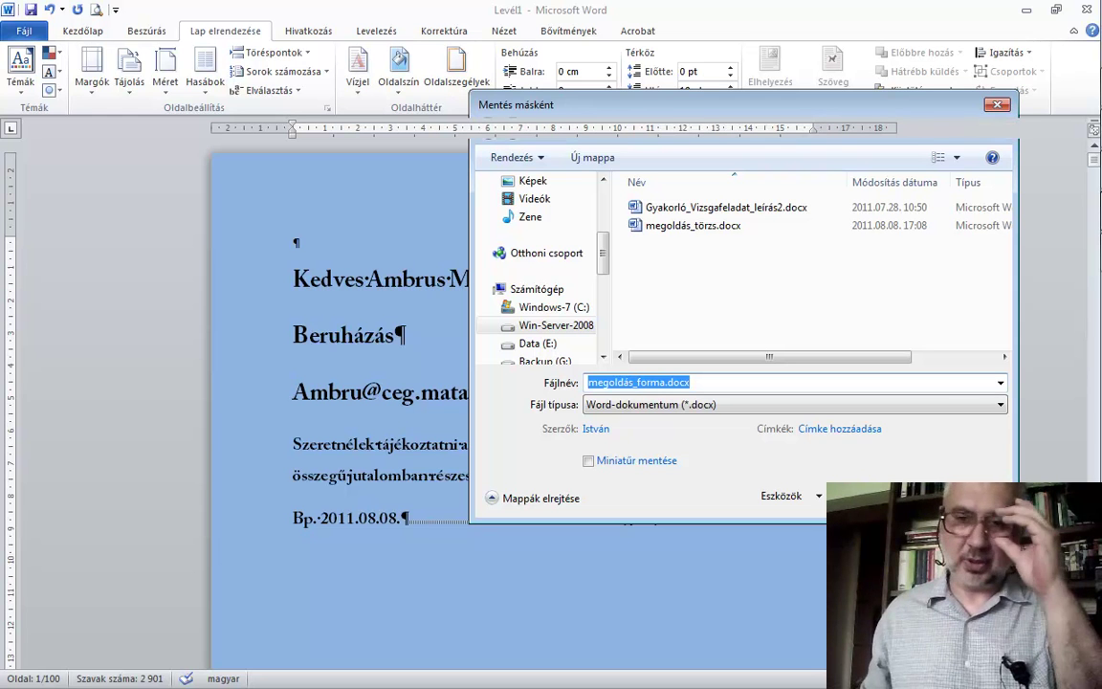